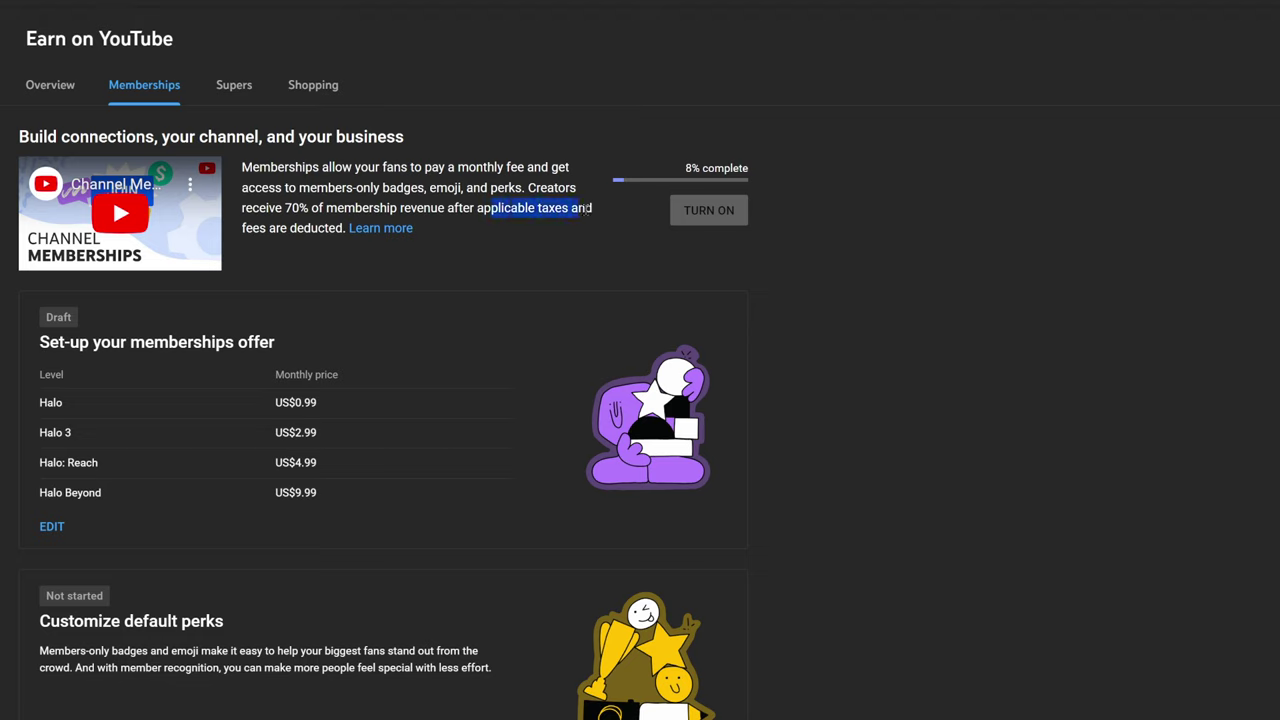
drag(480, 208, 414, 249)
click(755, 372)
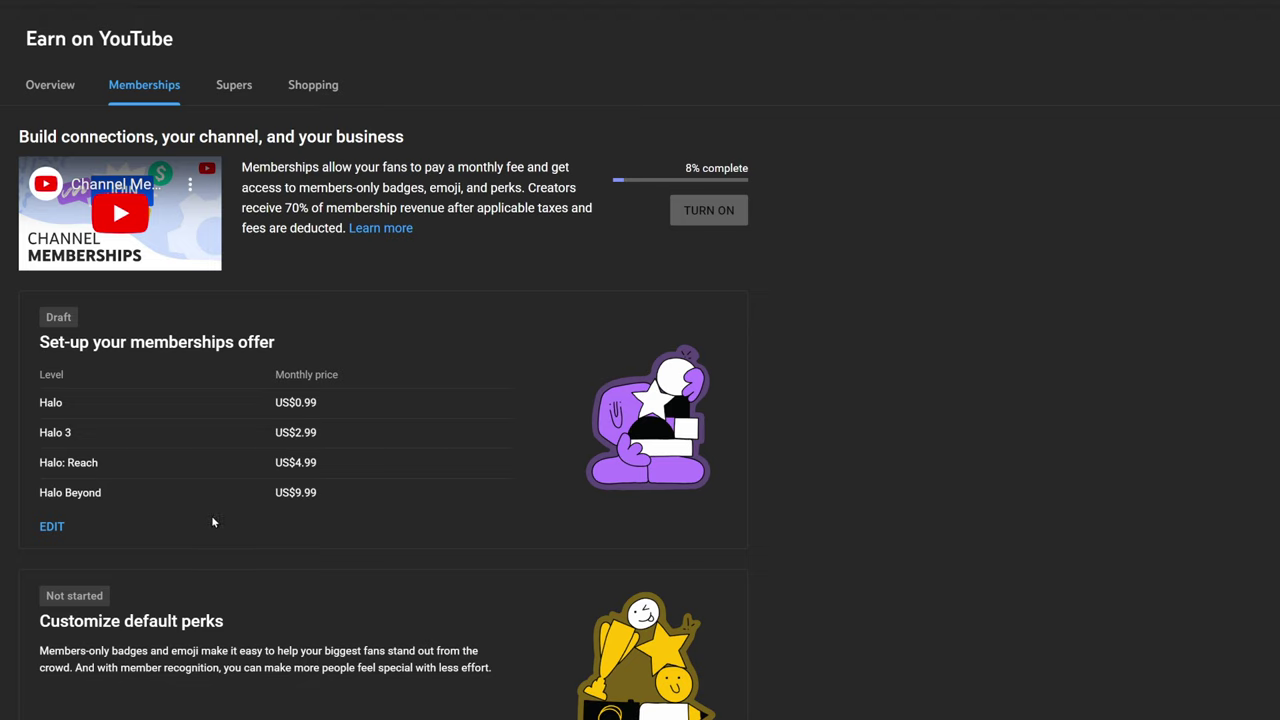
Step: Open the draft memberships offer for editing at the Customize your offer step
click(57, 526)
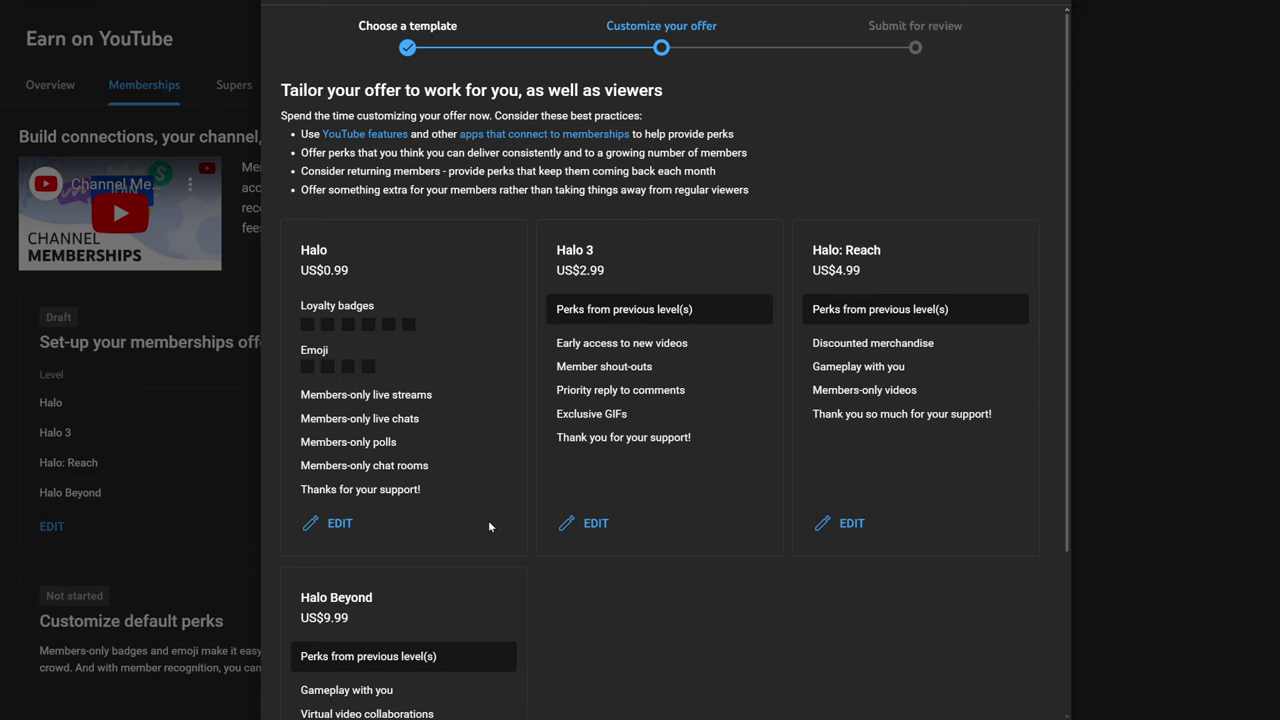
scroll(500, 522, down, 2)
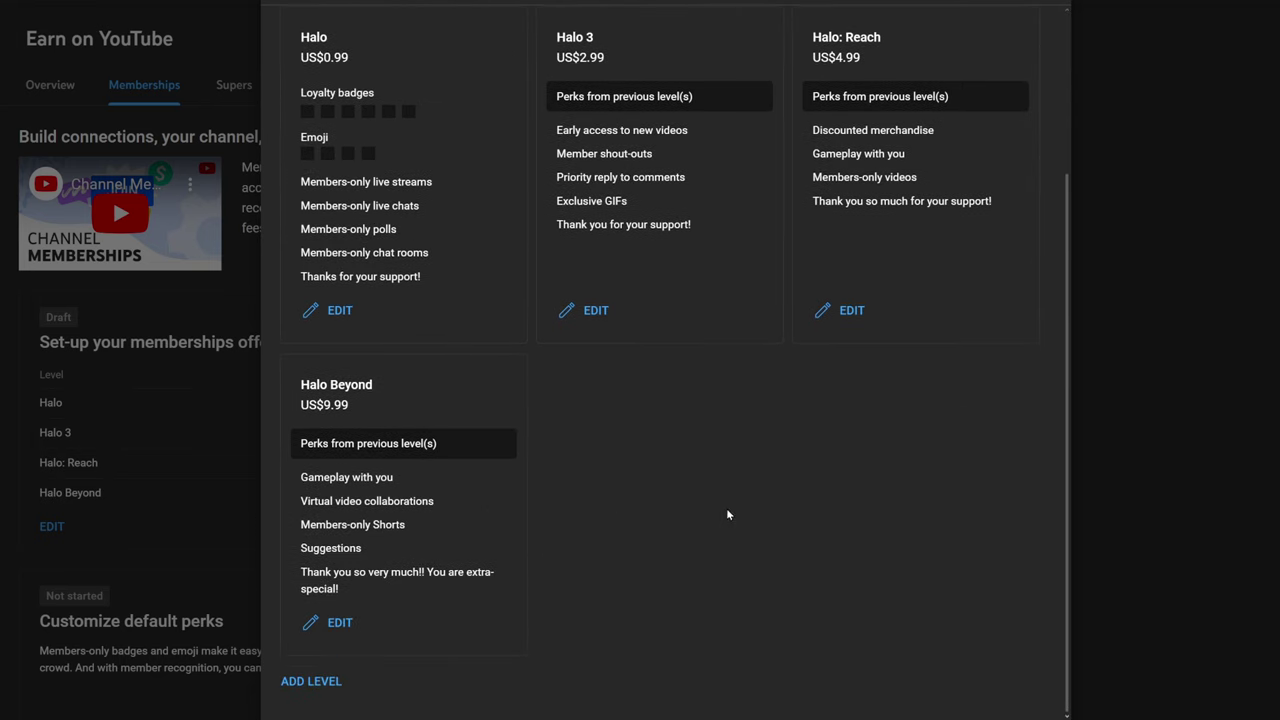
scroll(722, 516, up, 2)
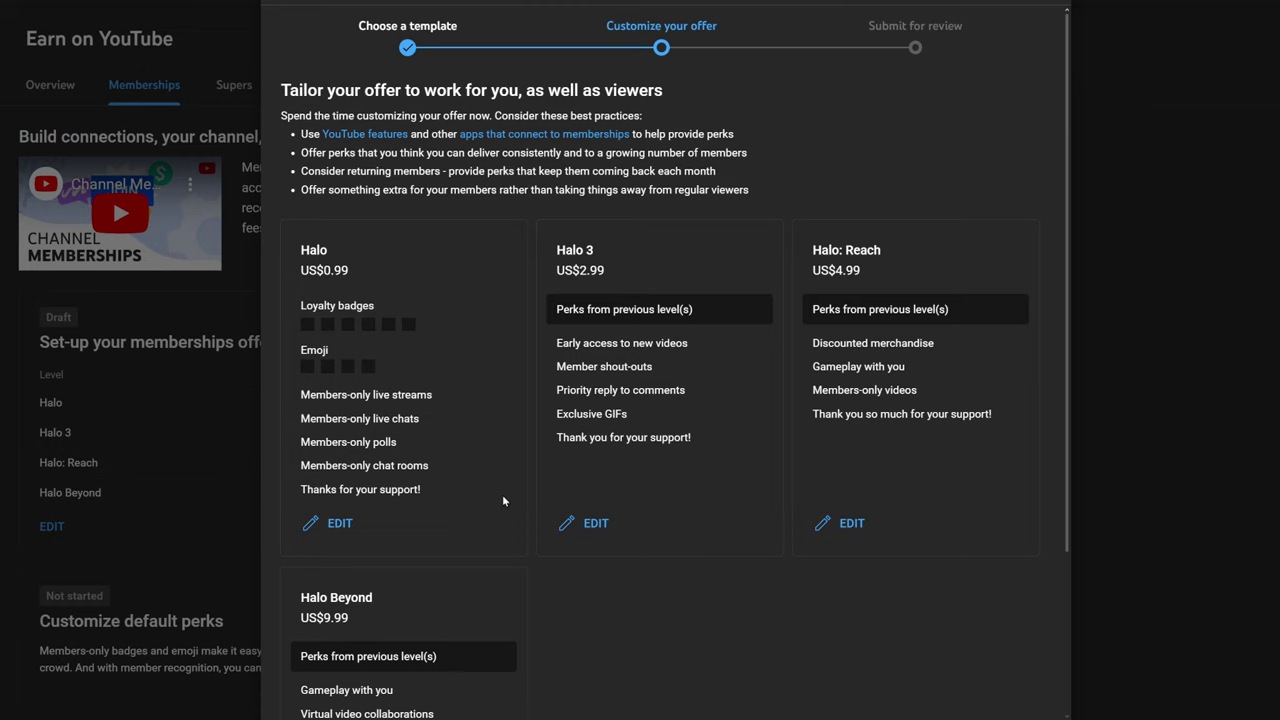
scroll(634, 534, down, 3)
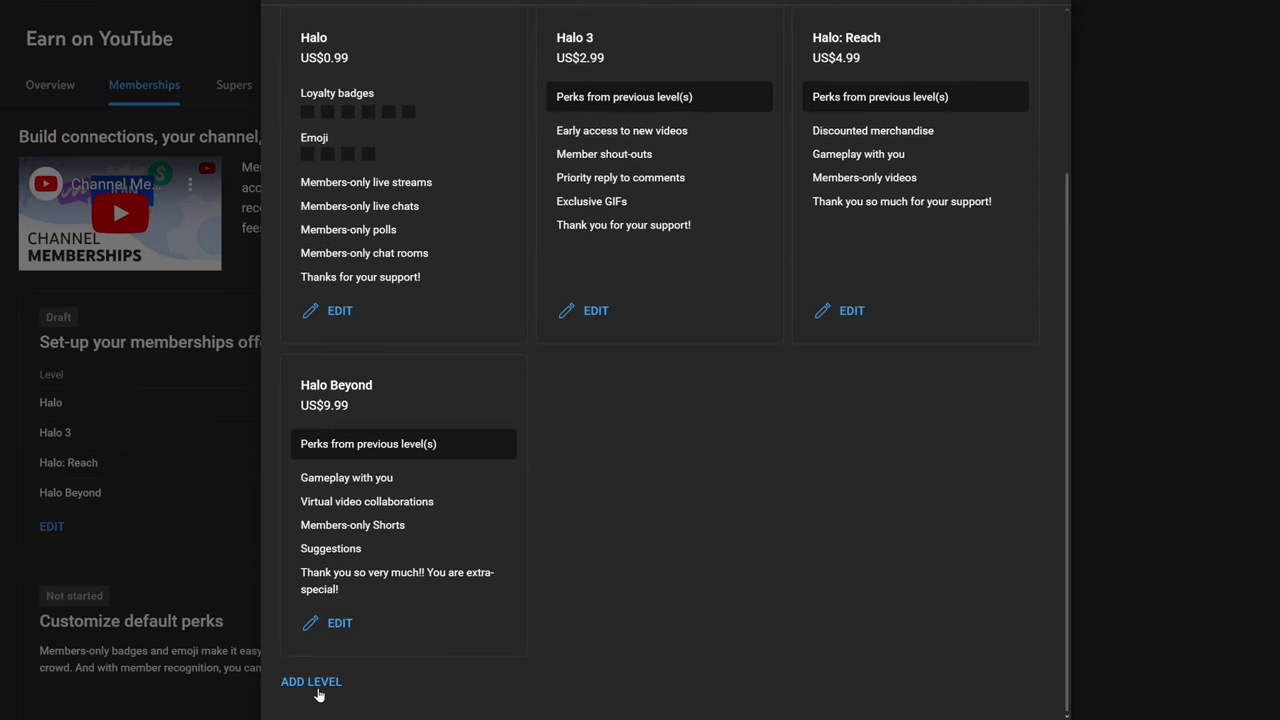
Step: Add fifth and sixth membership level slots after the four Halo levels
click(318, 690)
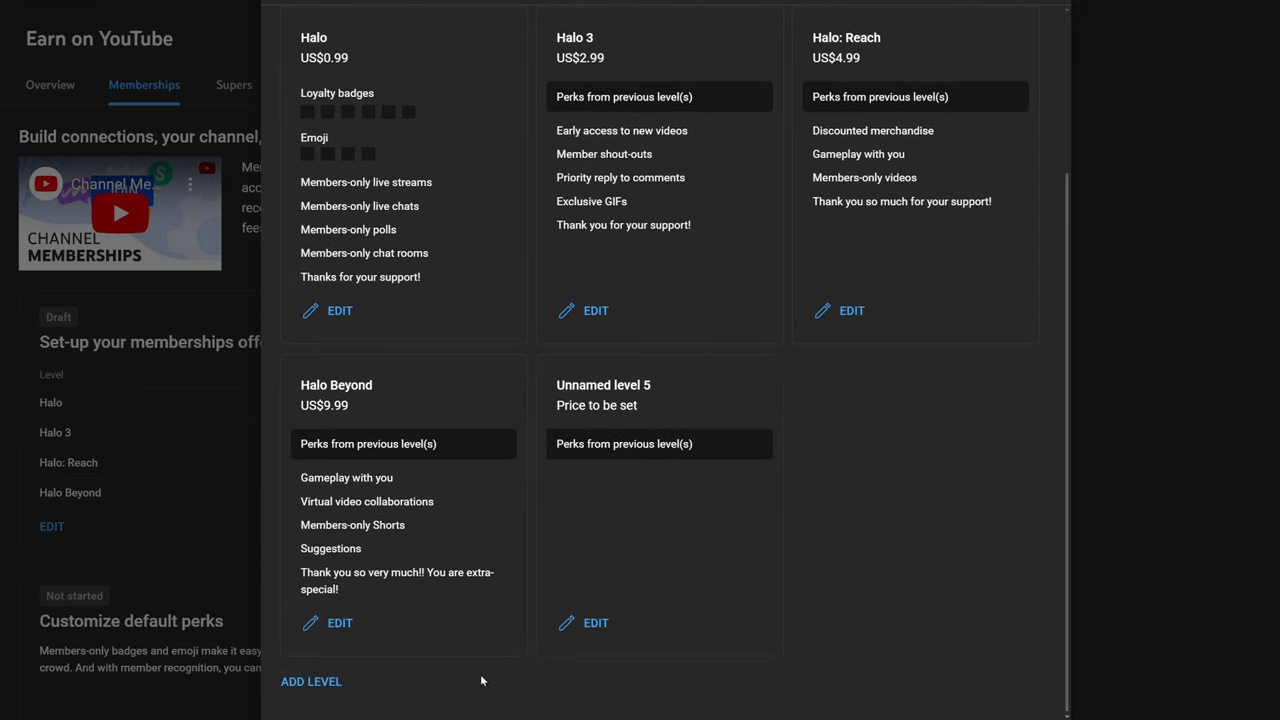
click(316, 689)
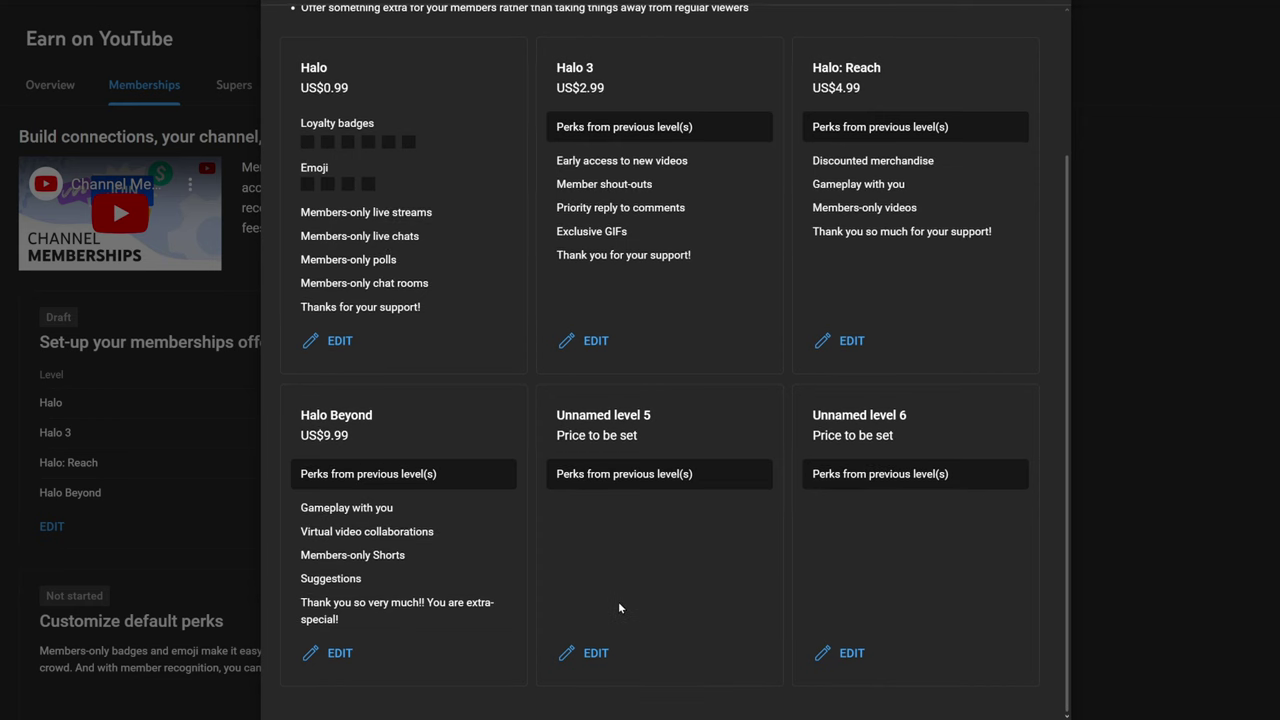
scroll(737, 583, up, 2)
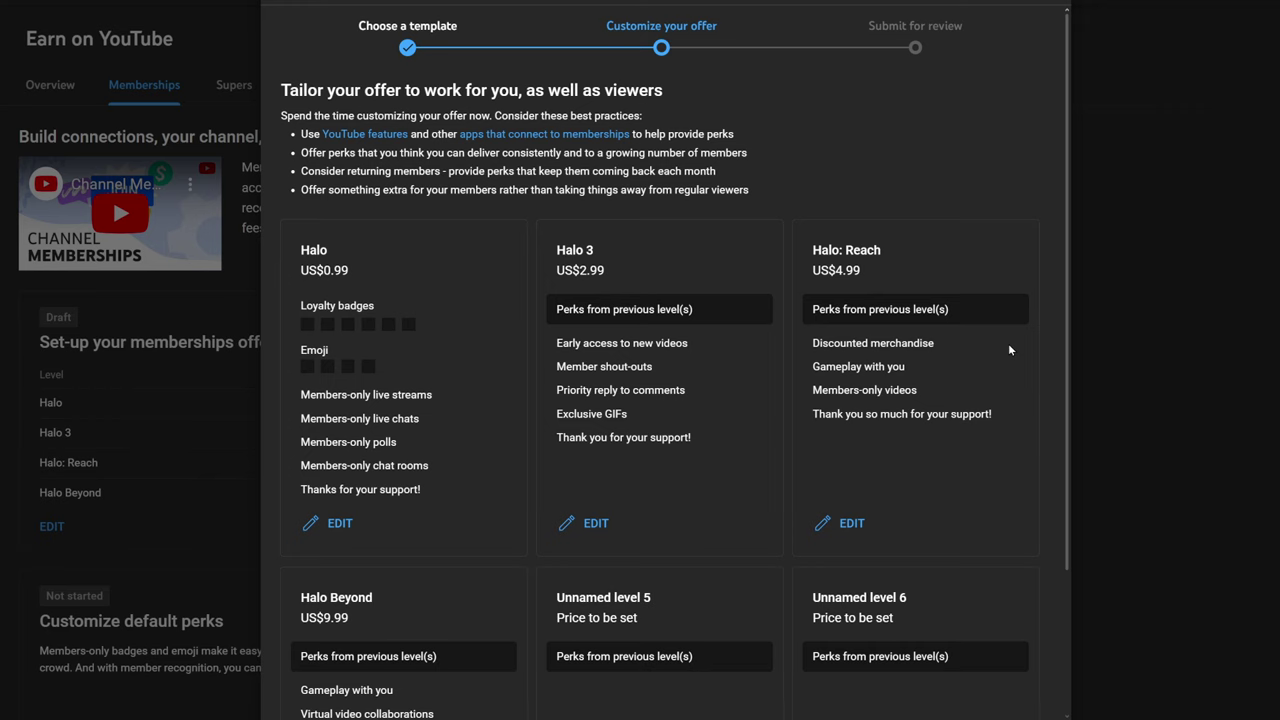
scroll(1010, 350, down, 1)
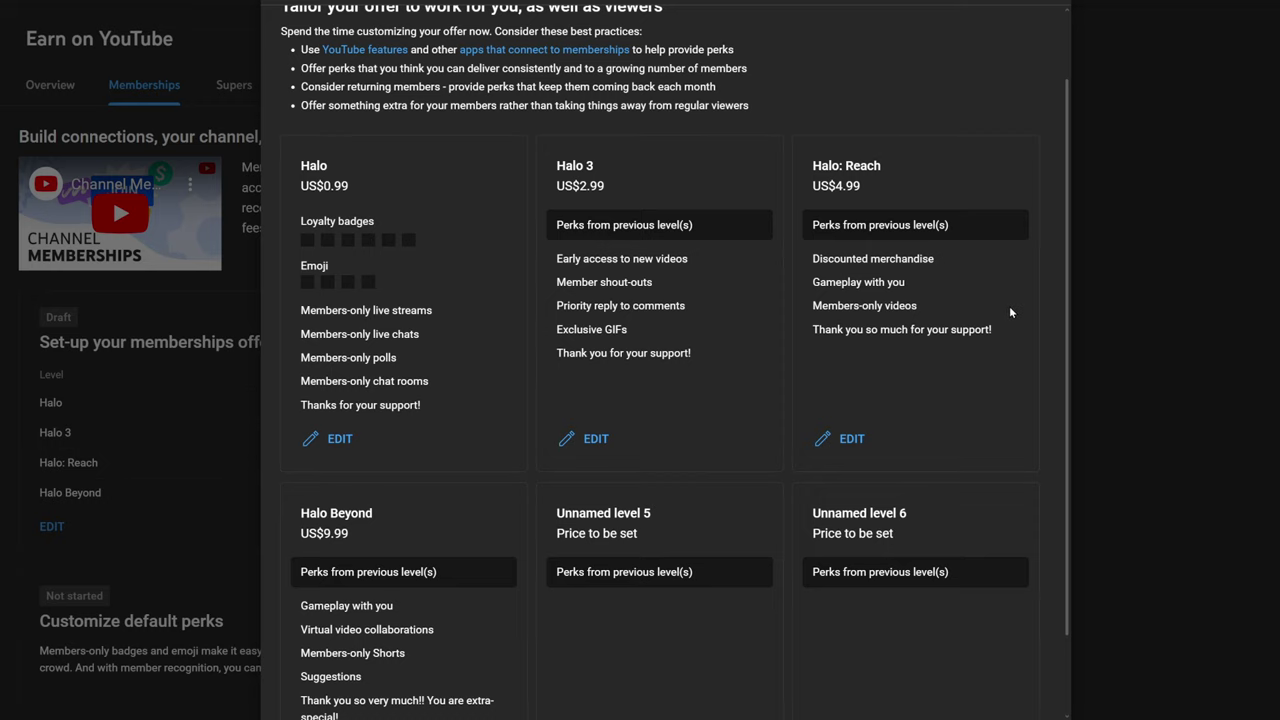
scroll(1010, 312, down, 1)
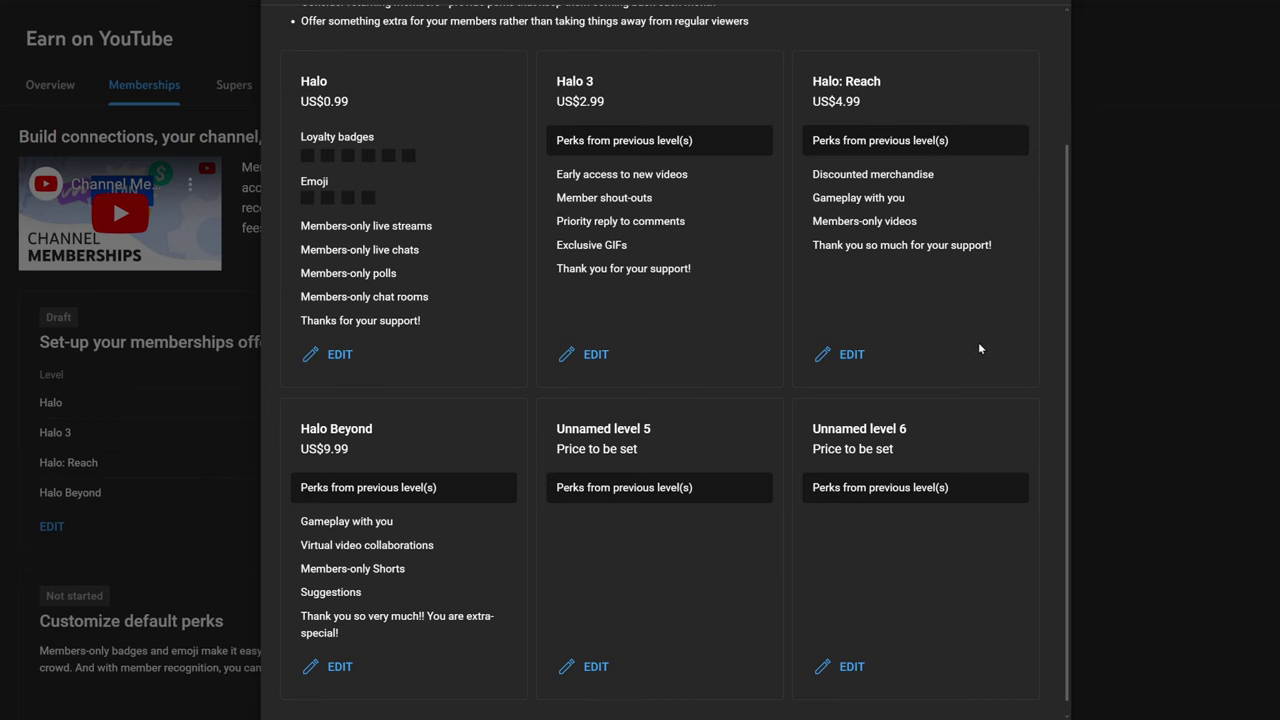
scroll(959, 330, down, 1)
scroll(744, 475, up, 1)
scroll(746, 455, up, 2)
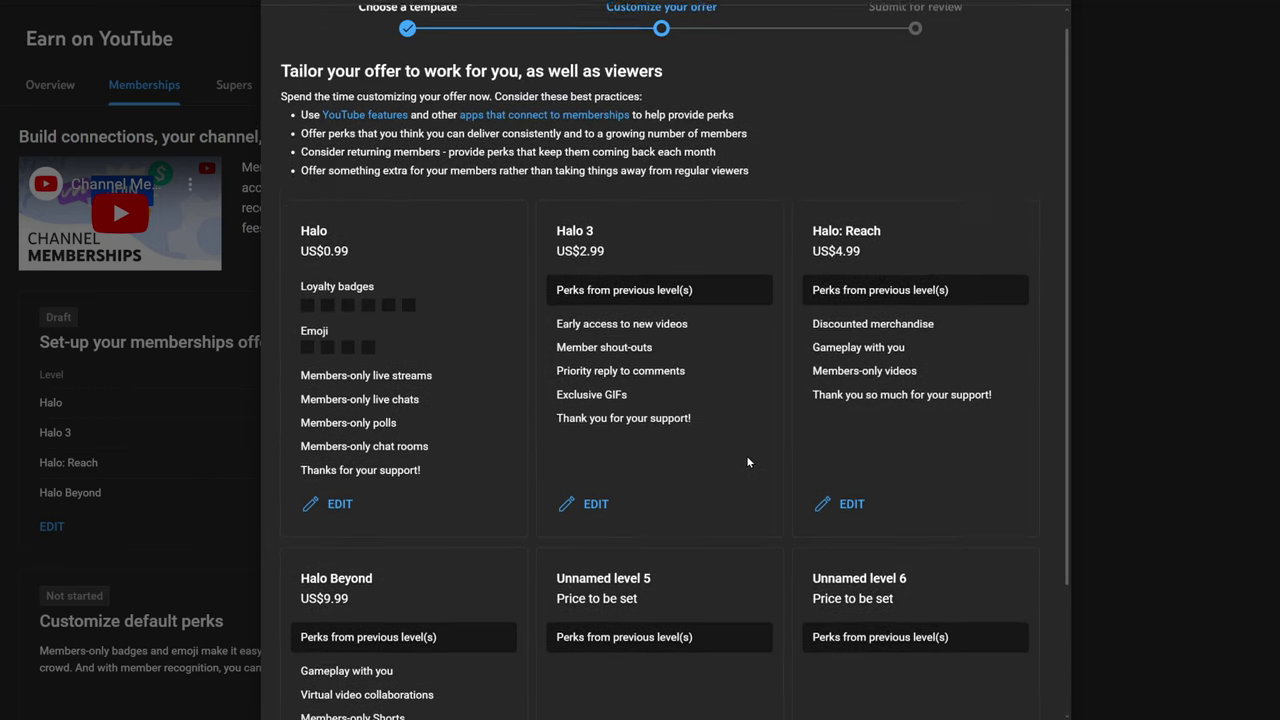
scroll(701, 490, down, 2)
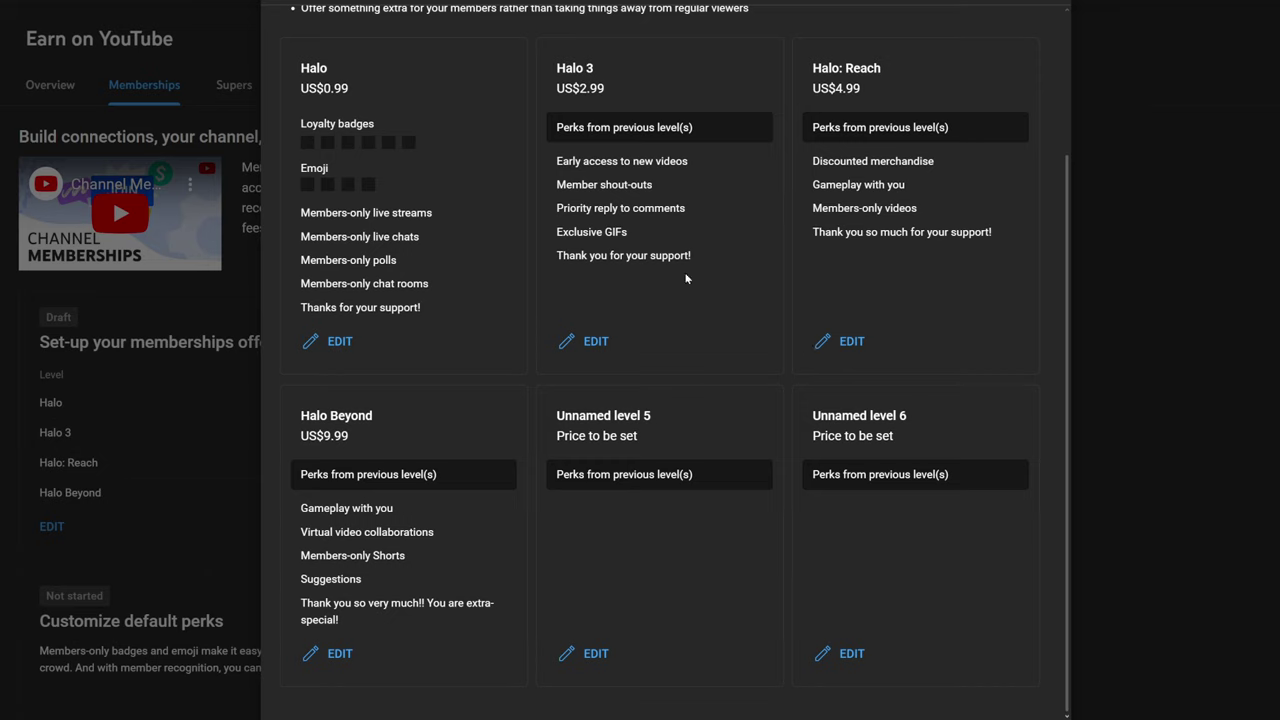
Step: Open the US$4.99 Halo: Reach level and review its Gameplay with you perk
click(846, 341)
click(1030, 468)
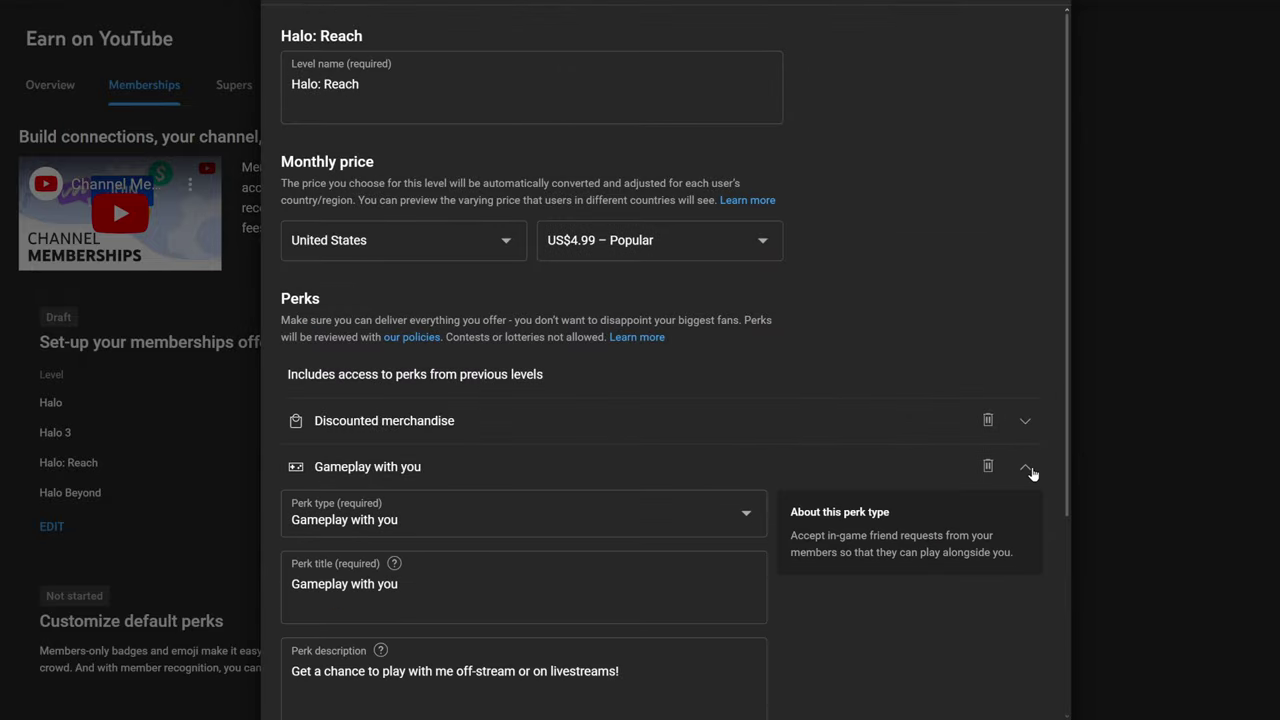
scroll(960, 500, down, 3)
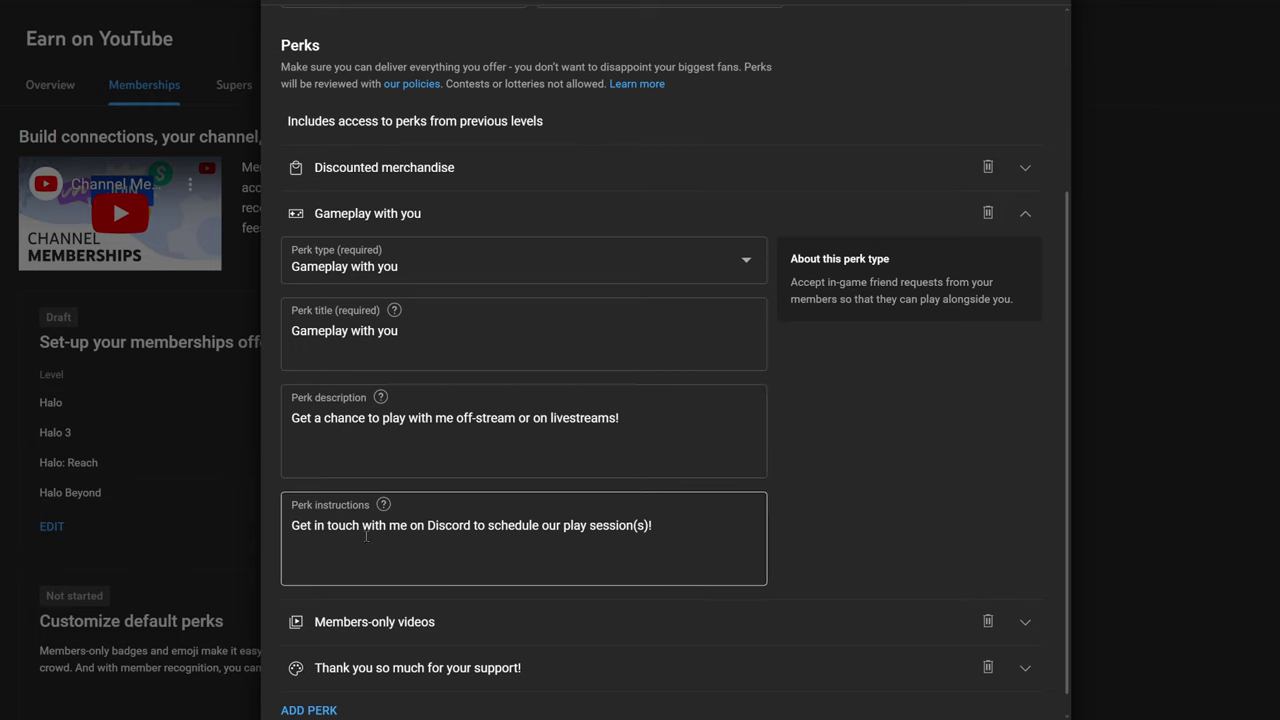
click(1025, 220)
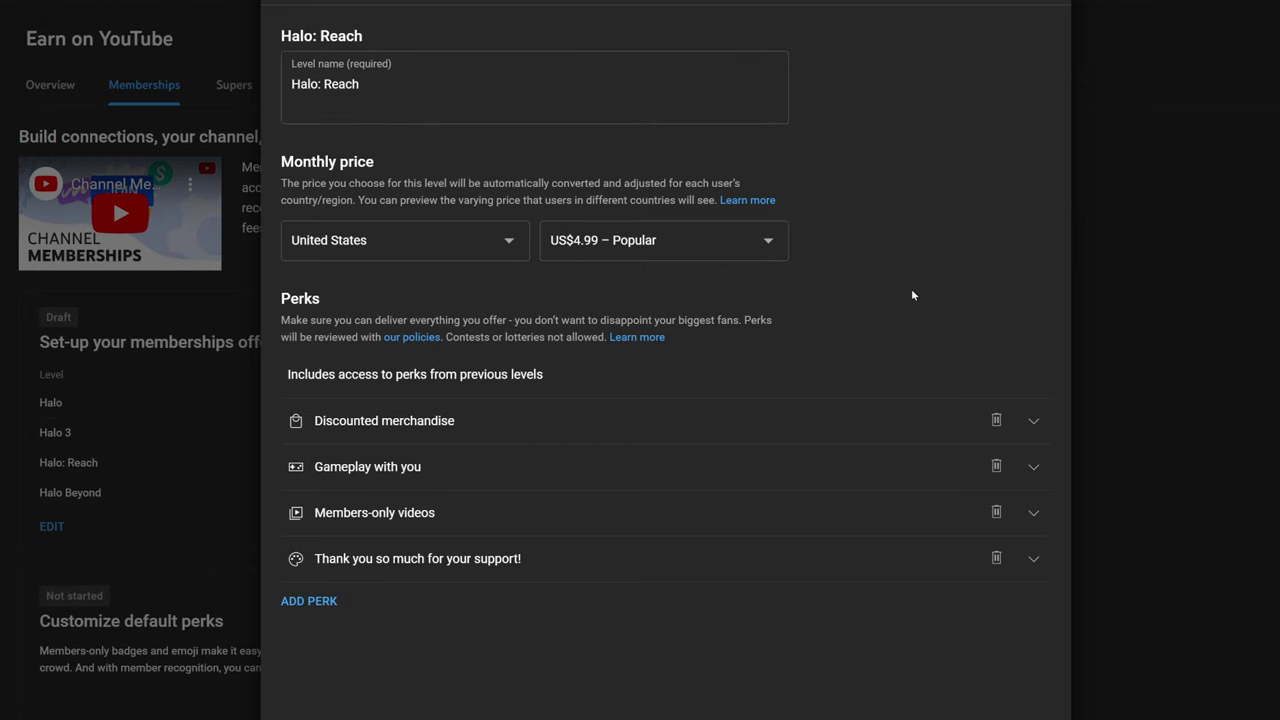
Step: Add then delete an empty perk, leaving Halo: Reach with its four perks
click(322, 614)
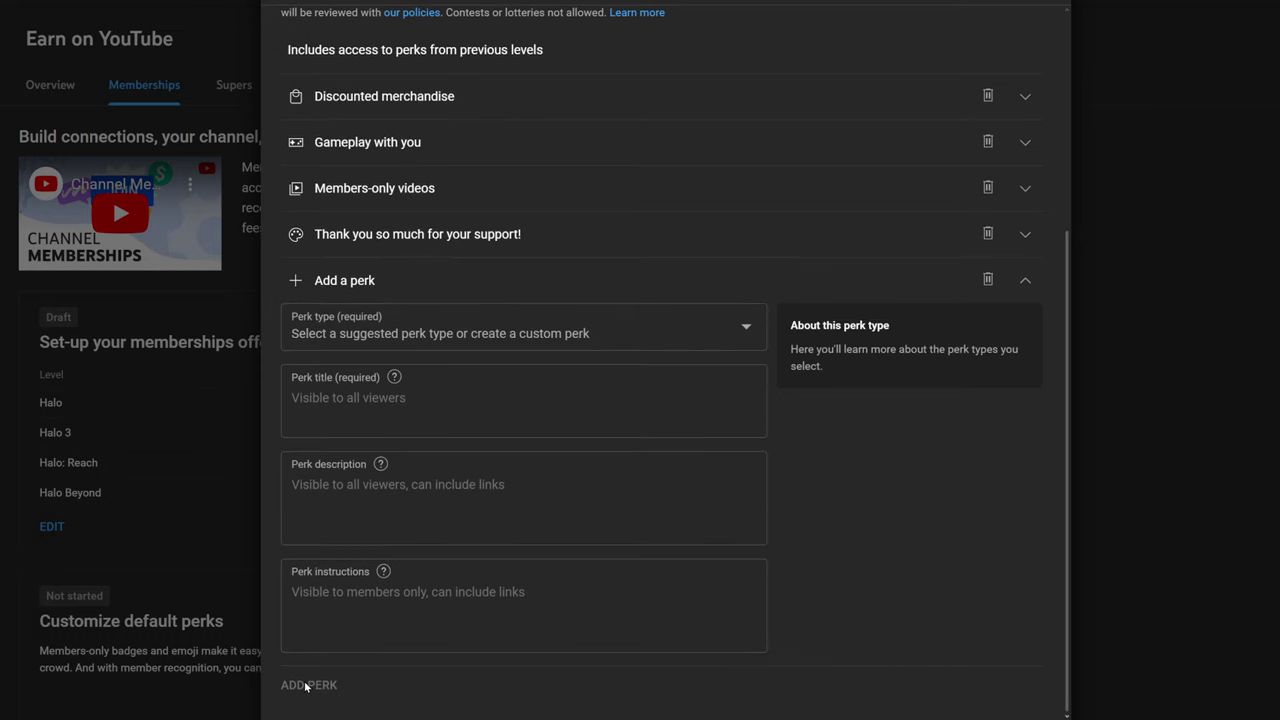
click(987, 279)
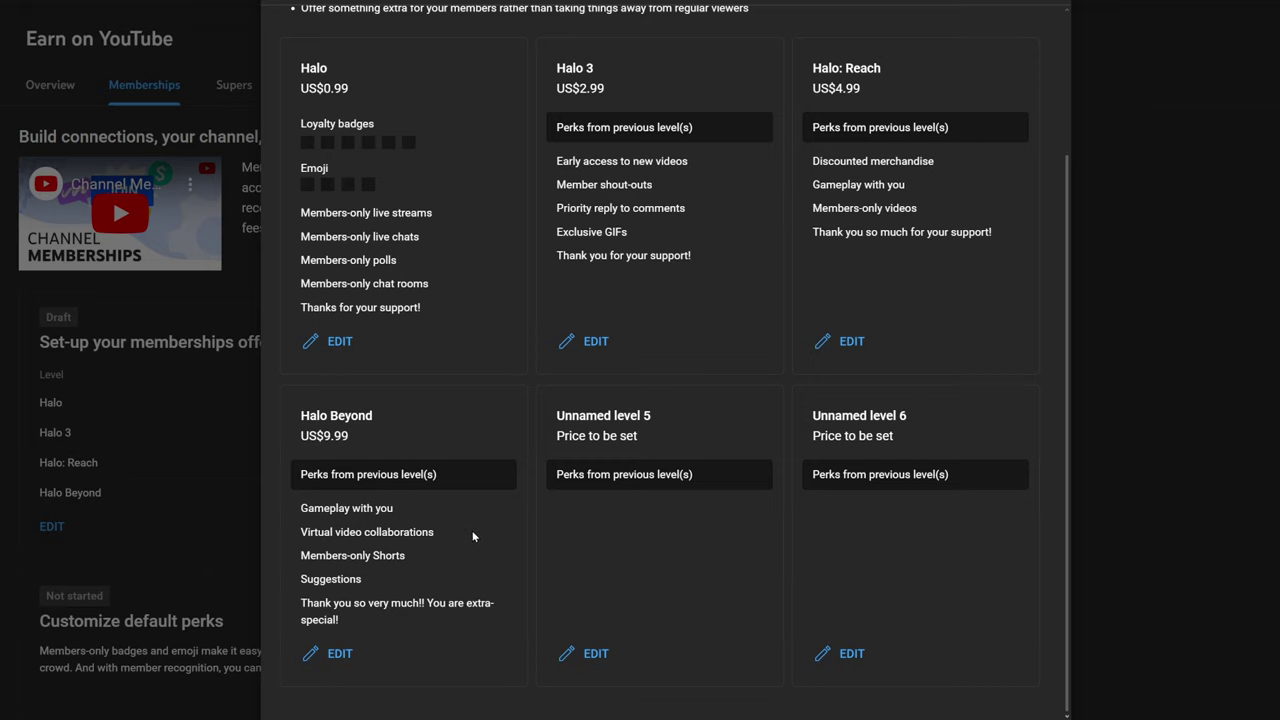
Step: Open the US$9.99 Halo Beyond level and review its Gameplay with you perk
click(340, 653)
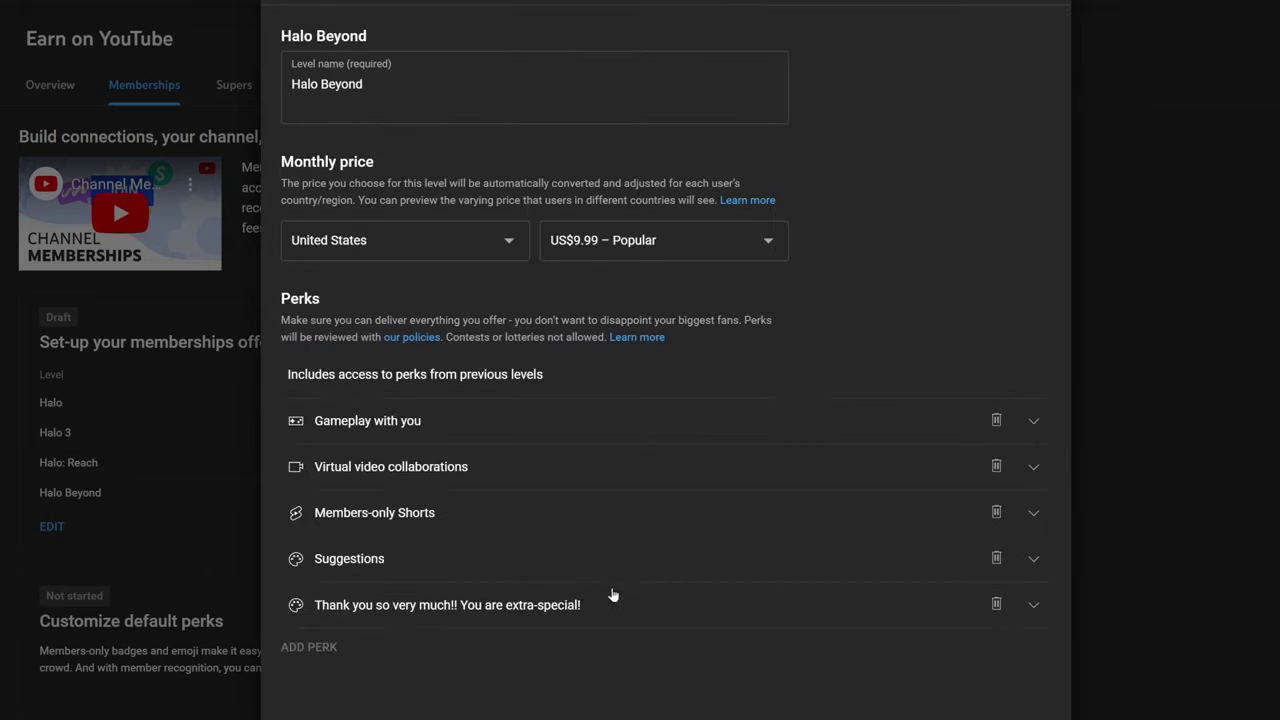
click(1025, 425)
scroll(941, 537, down, 3)
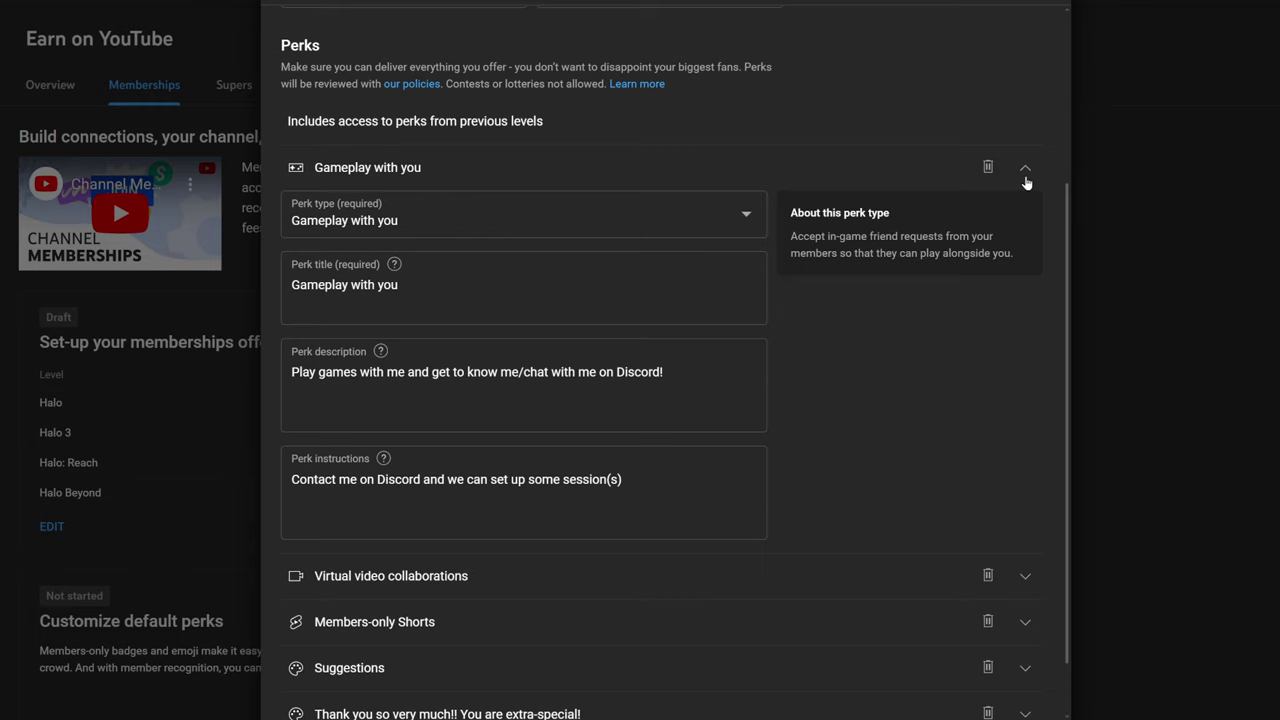
click(1025, 177)
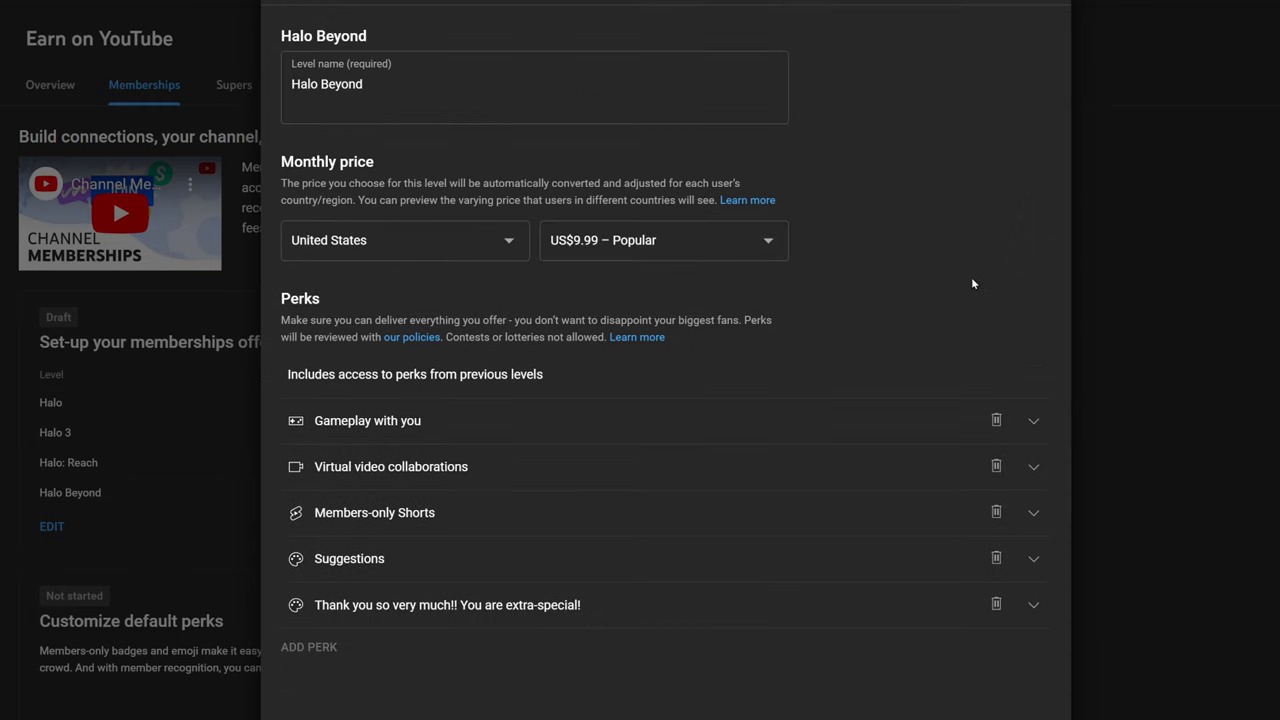
Step: Review the Virtual video collaborations perk's description and instructions, then collapse it
click(1038, 476)
scroll(1039, 479, down, 2)
scroll(1039, 479, down, 1)
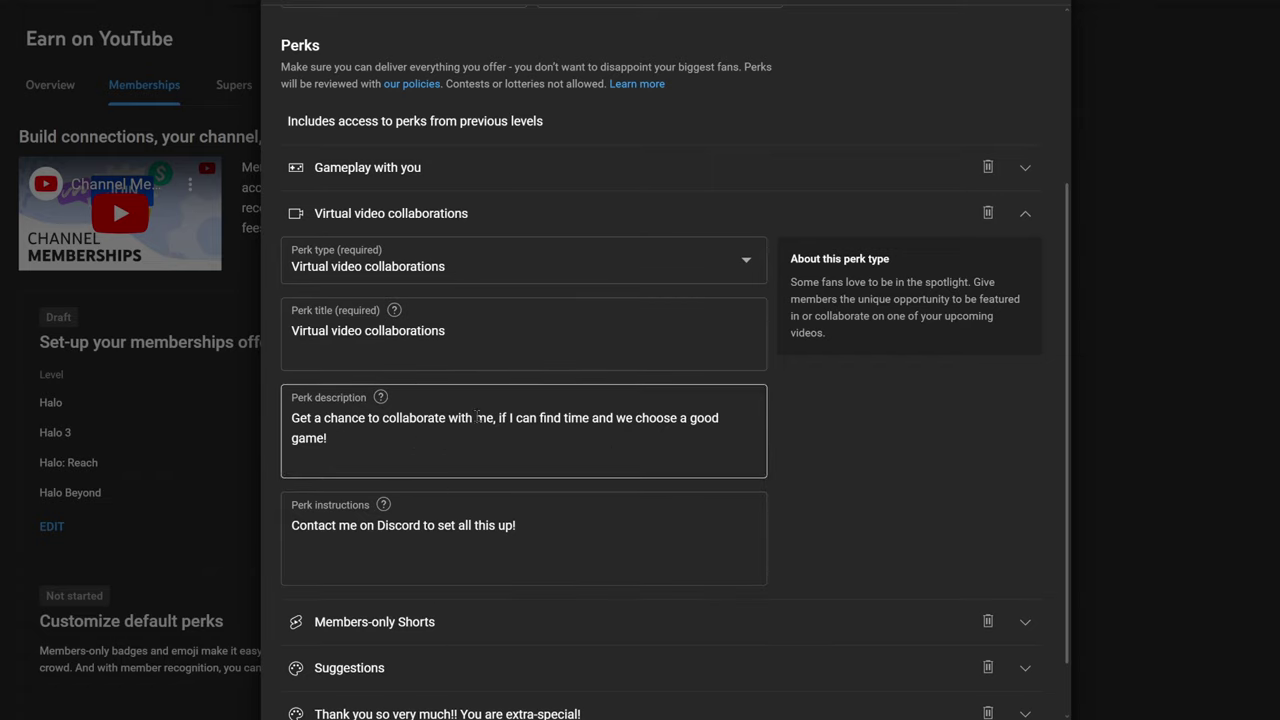
click(403, 566)
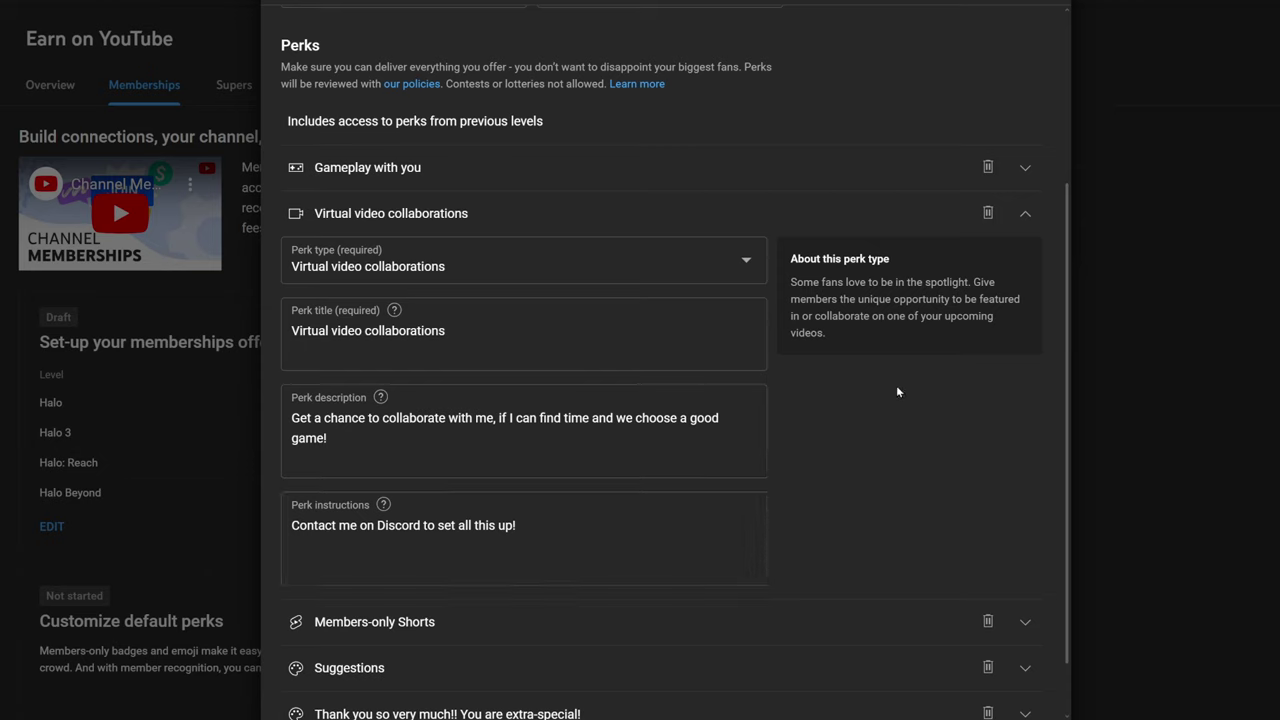
click(1025, 218)
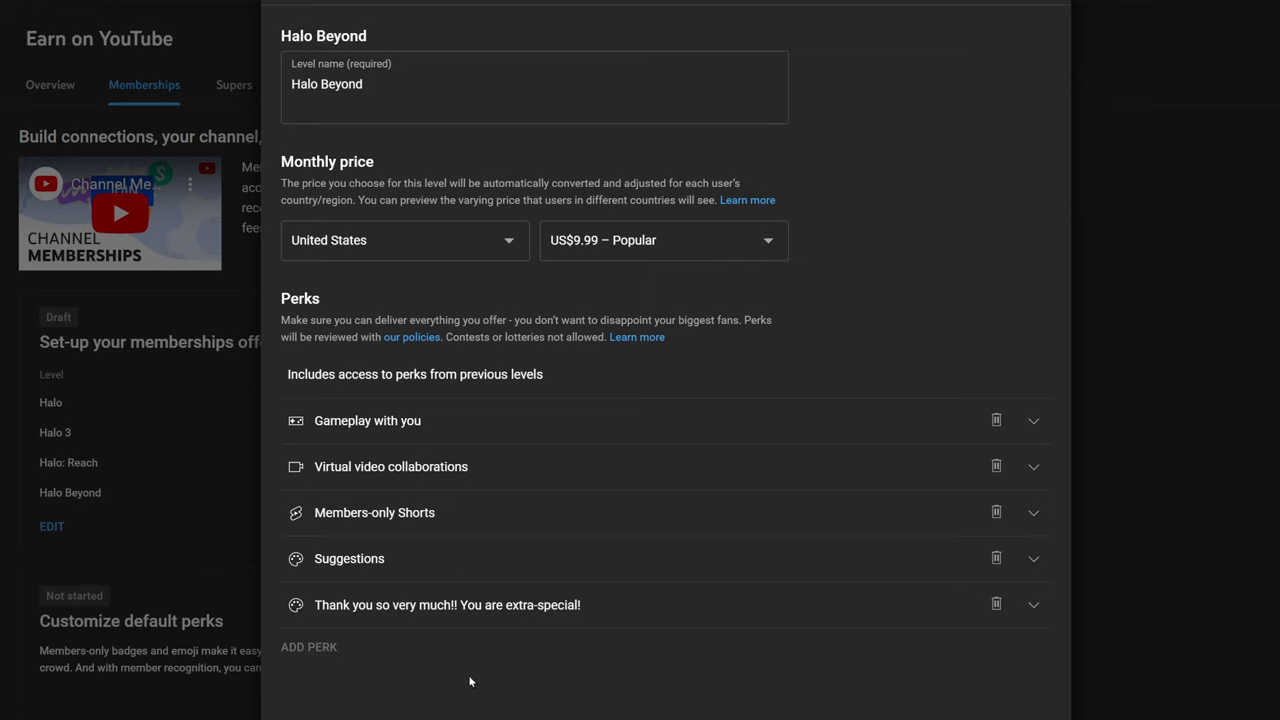
Step: Expand and then collapse Halo Beyond's Members-only Shorts perk
click(1038, 520)
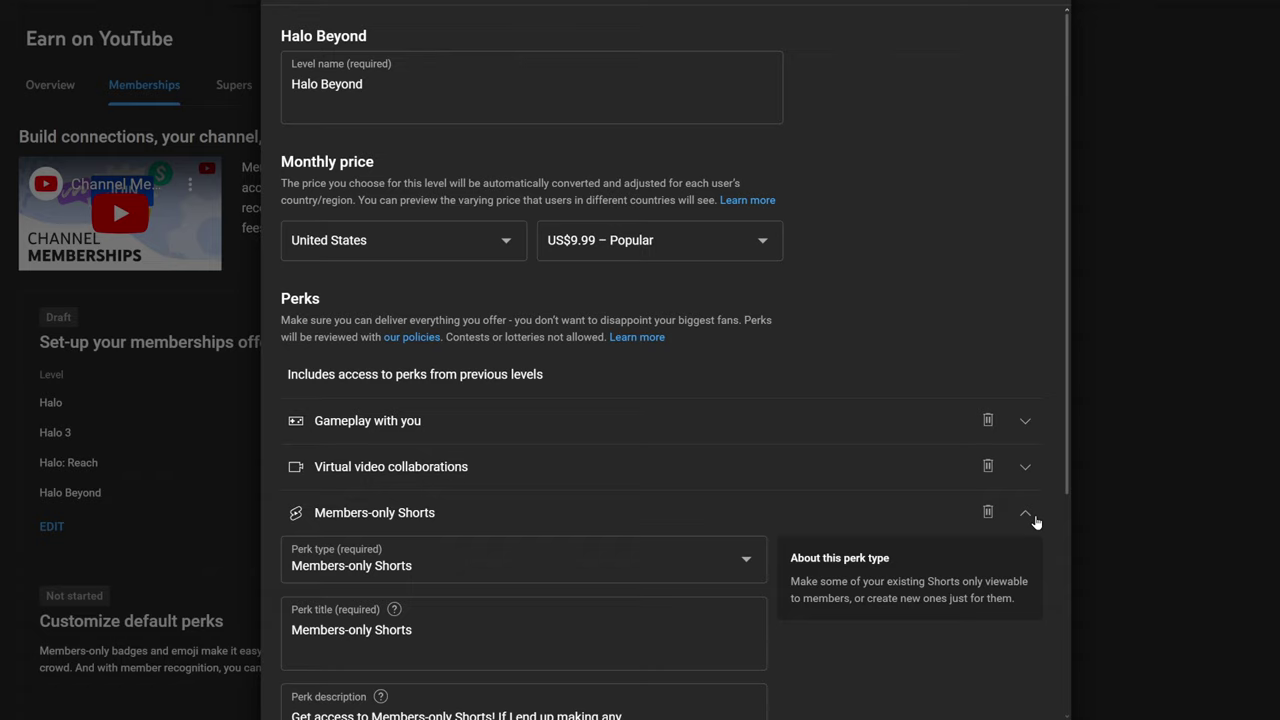
click(1031, 518)
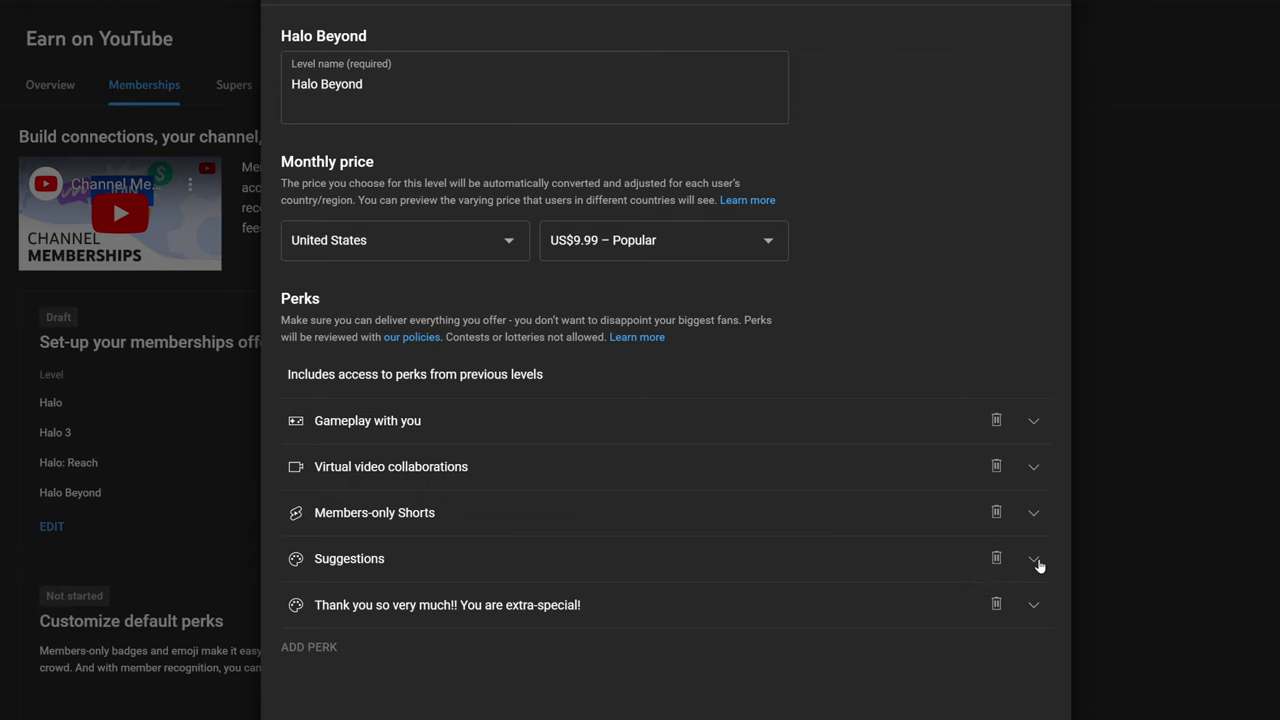
Step: Check the Suggestions perk's description and Discord contact instructions fields
click(1035, 560)
scroll(1037, 563, down, 3)
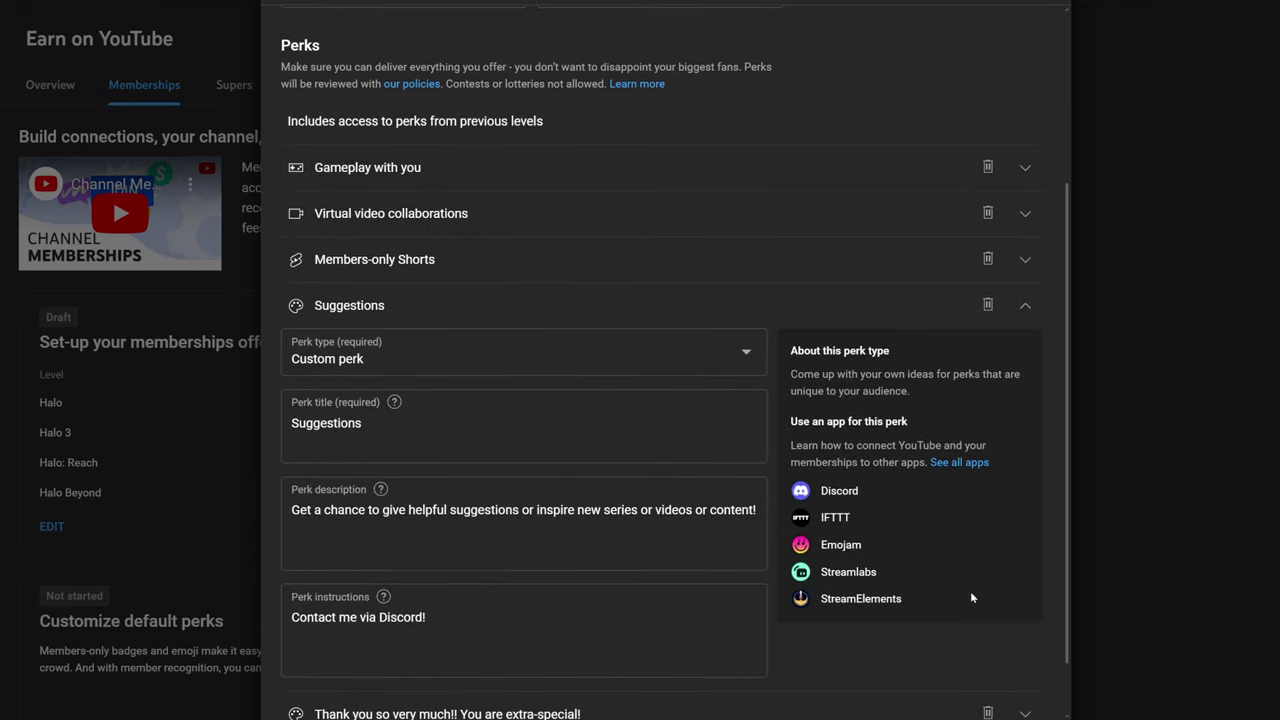
scroll(890, 615, down, 1)
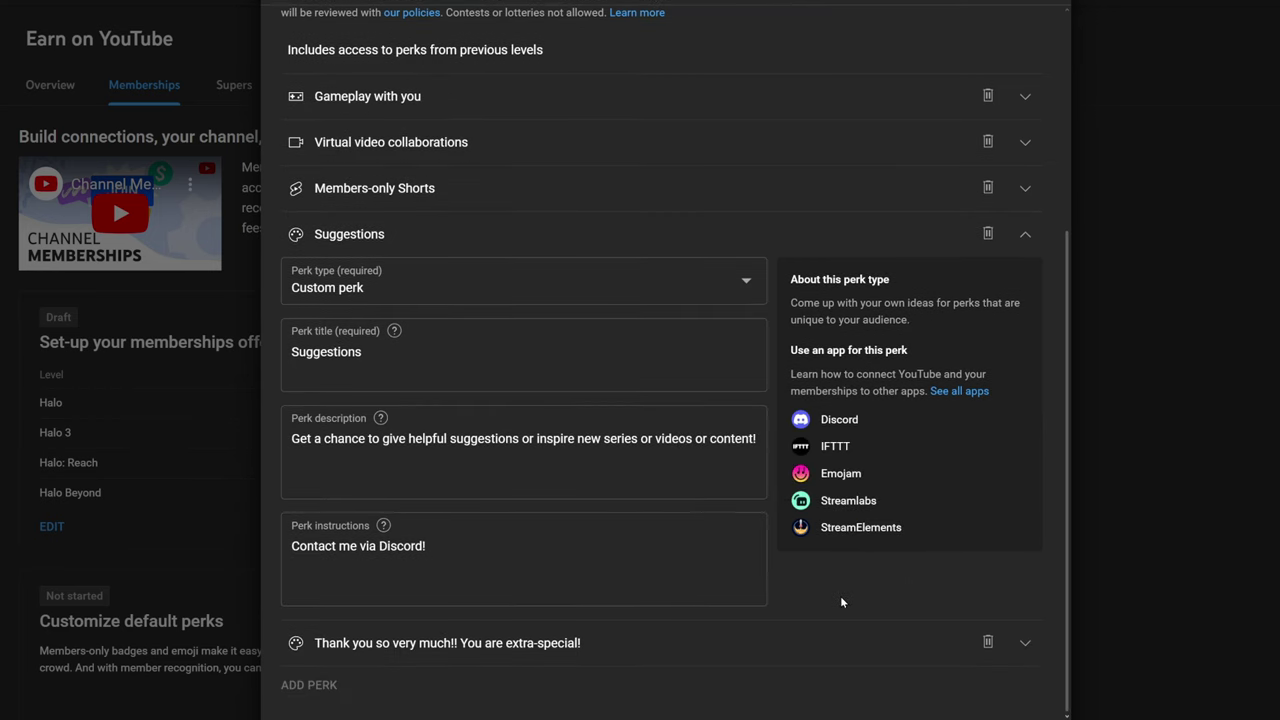
click(540, 450)
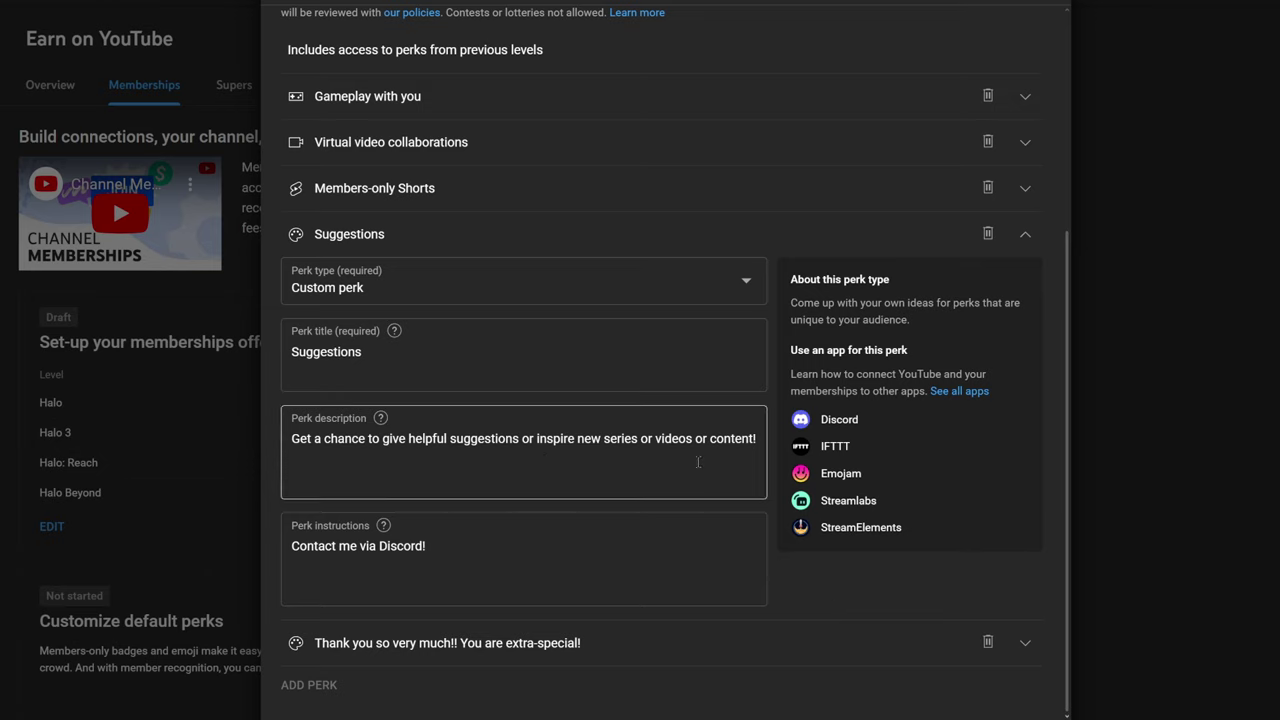
click(600, 557)
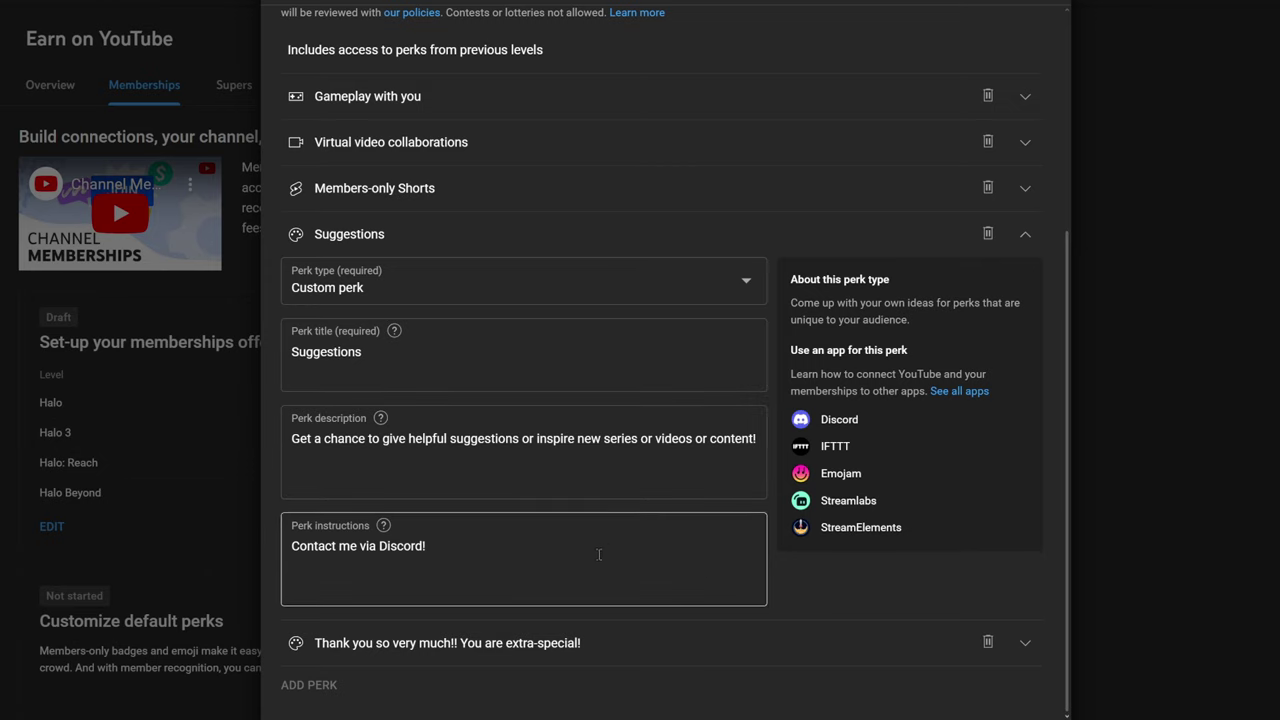
click(917, 568)
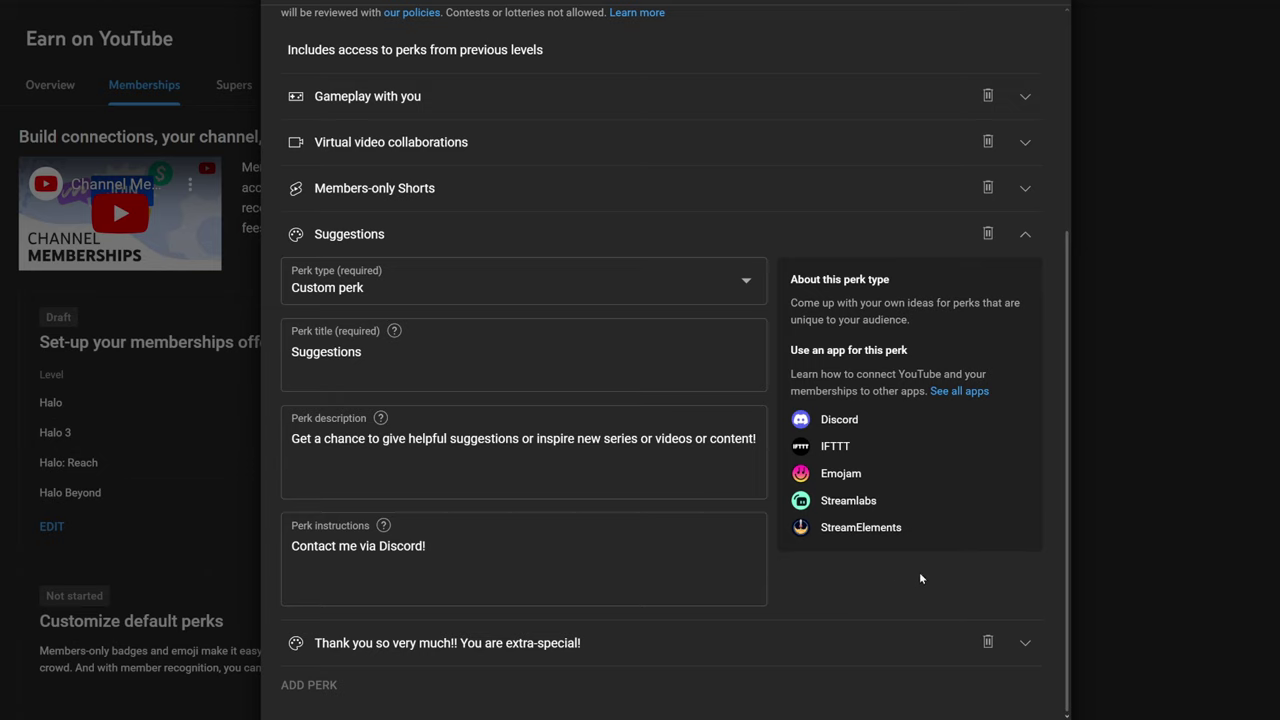
click(886, 299)
Step: Fold away Suggestions, review the 'Thank you so very much!!' perk, and close Halo Beyond
click(1026, 237)
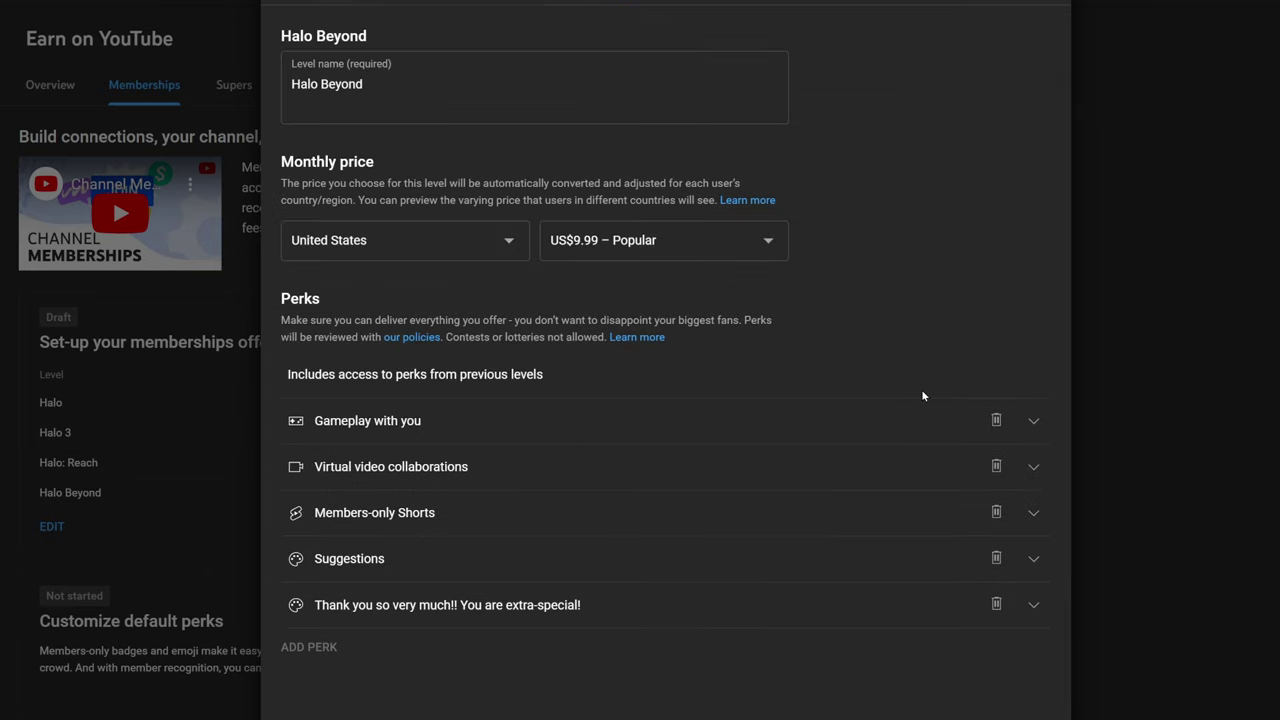
click(1033, 605)
scroll(1034, 608, down, 3)
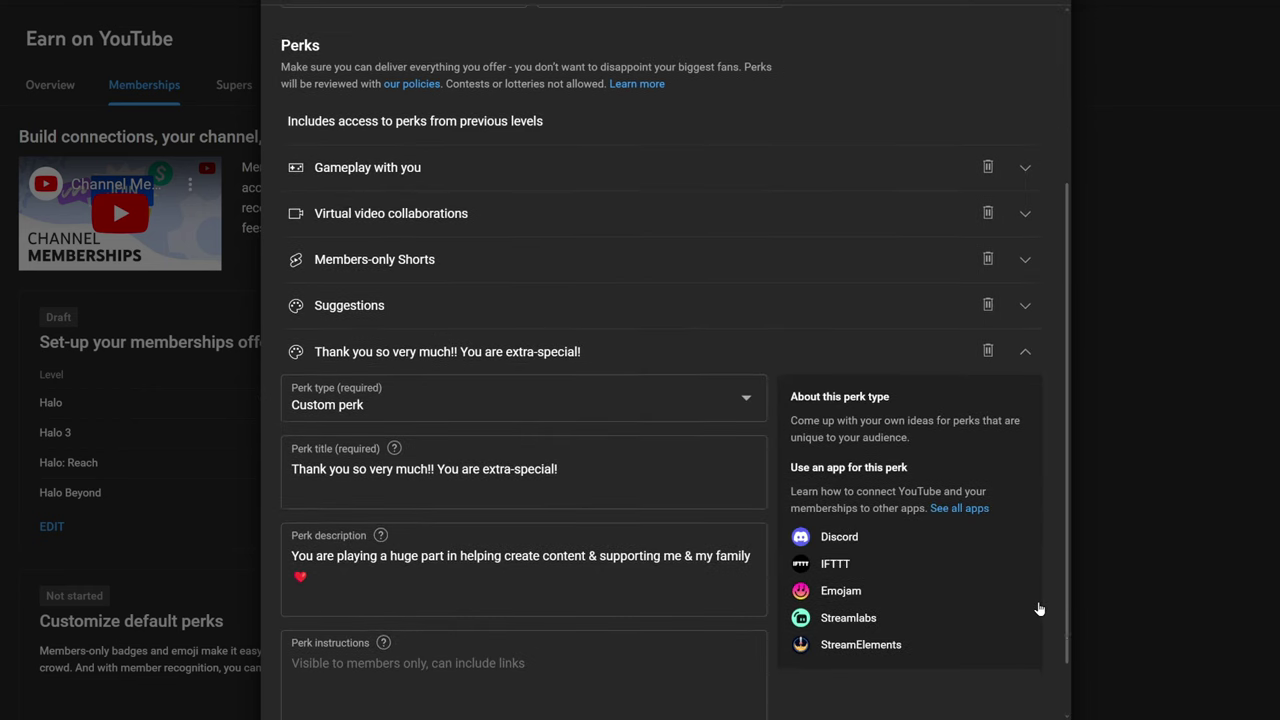
click(1025, 356)
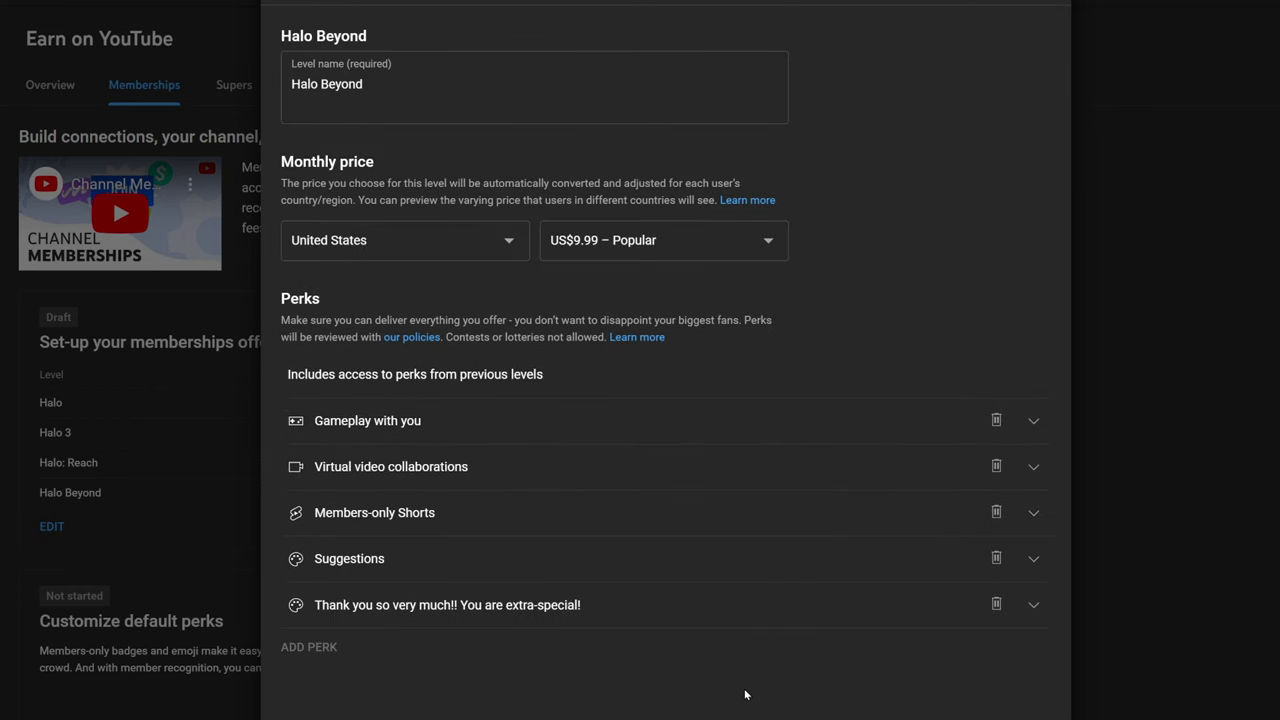
click(1024, 705)
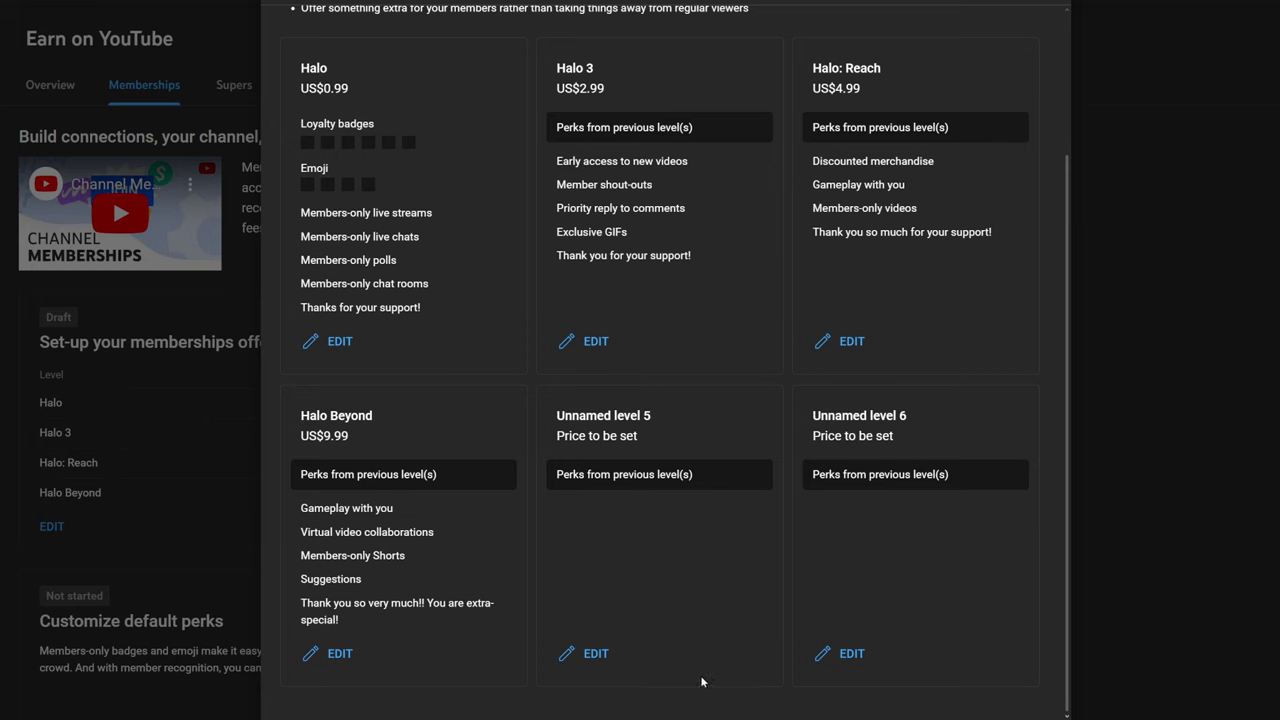
Step: Remove the empty Unnamed level 5 so only the four Halo levels remain
click(578, 655)
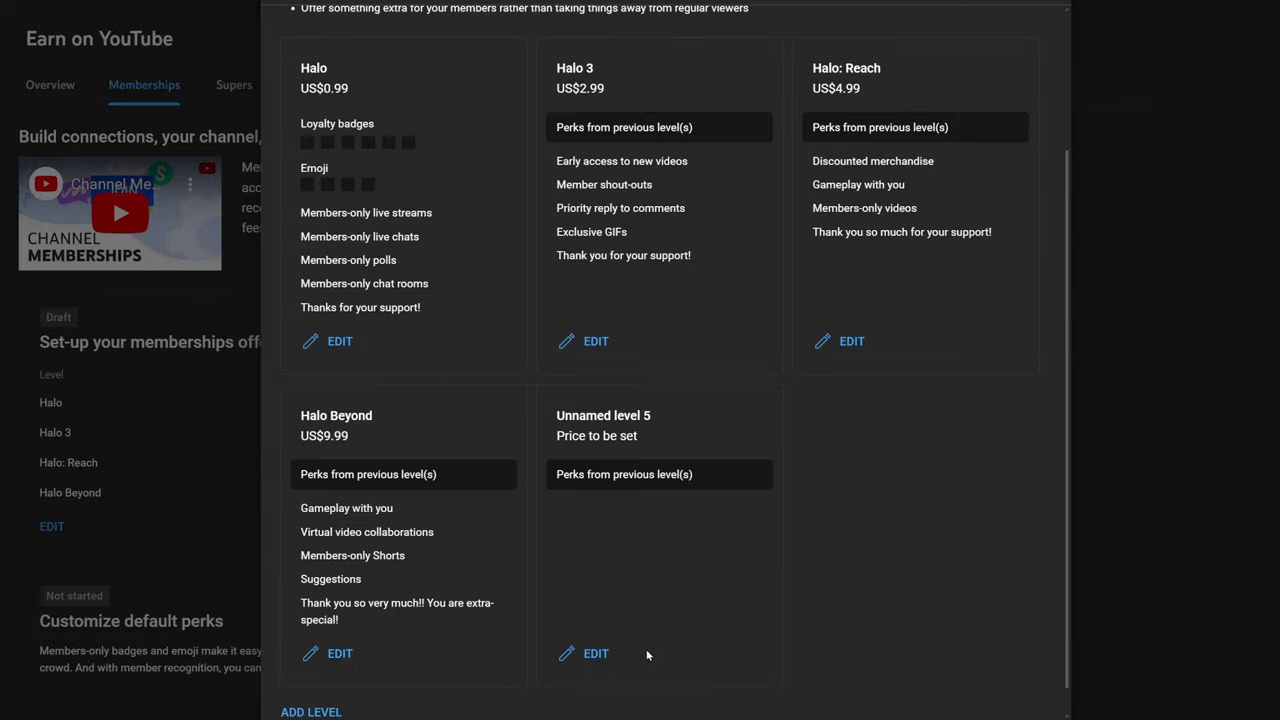
click(580, 652)
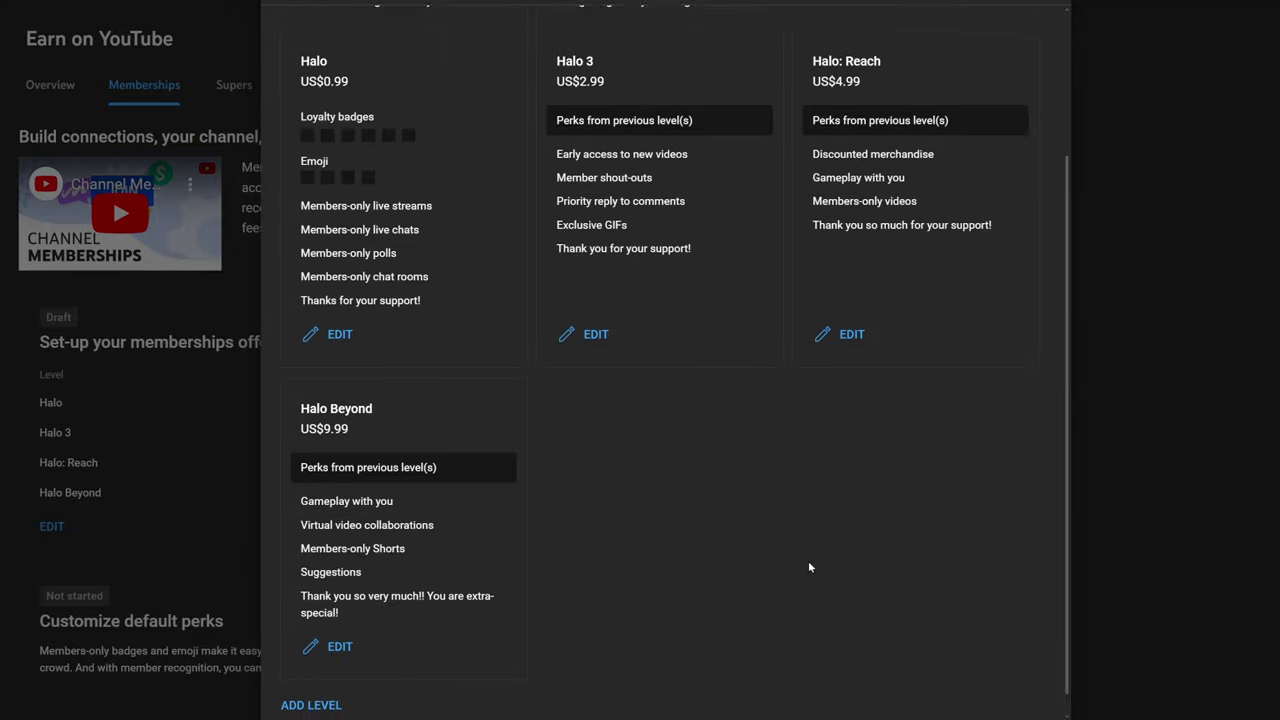
scroll(893, 665, up, 2)
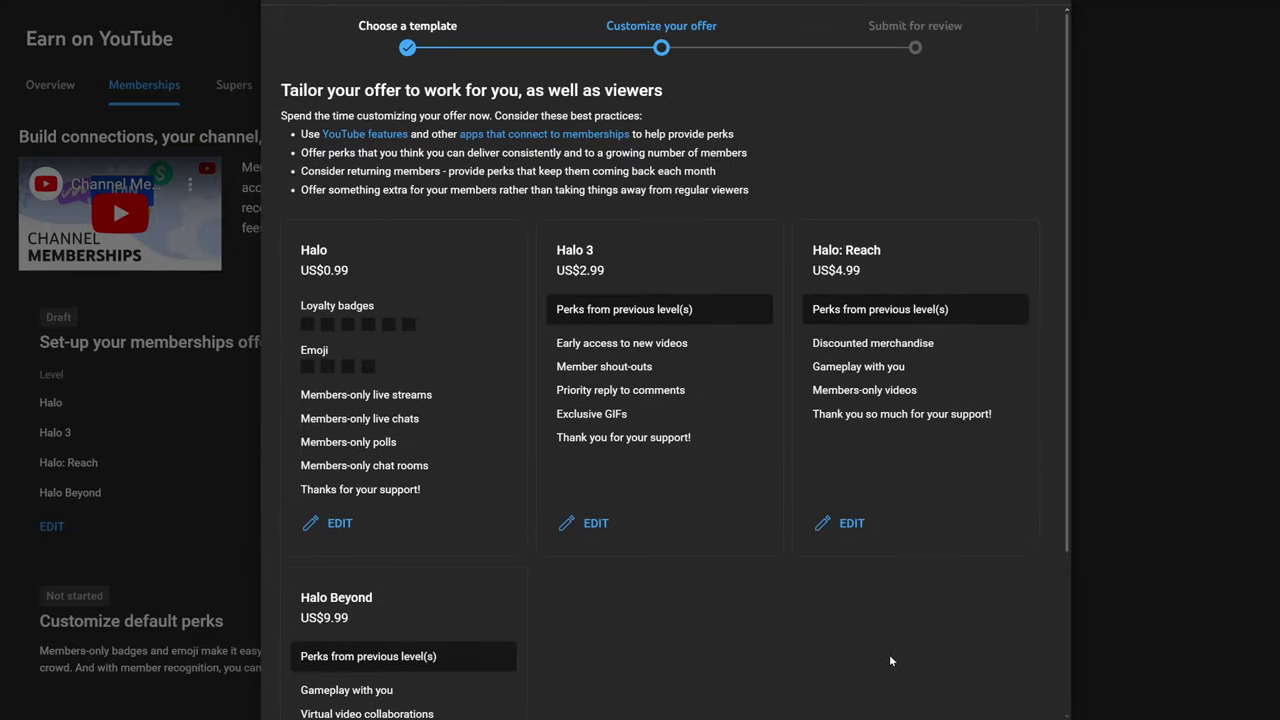
scroll(891, 660, down, 2)
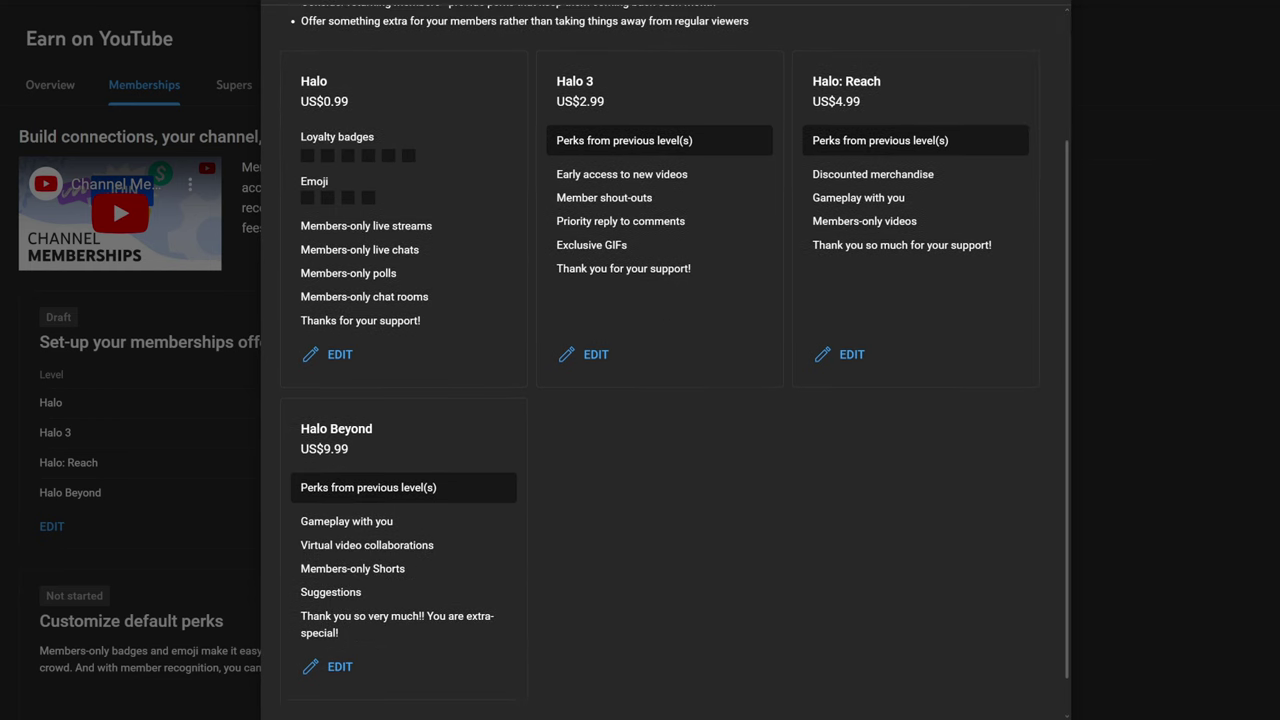
scroll(957, 647, up, 2)
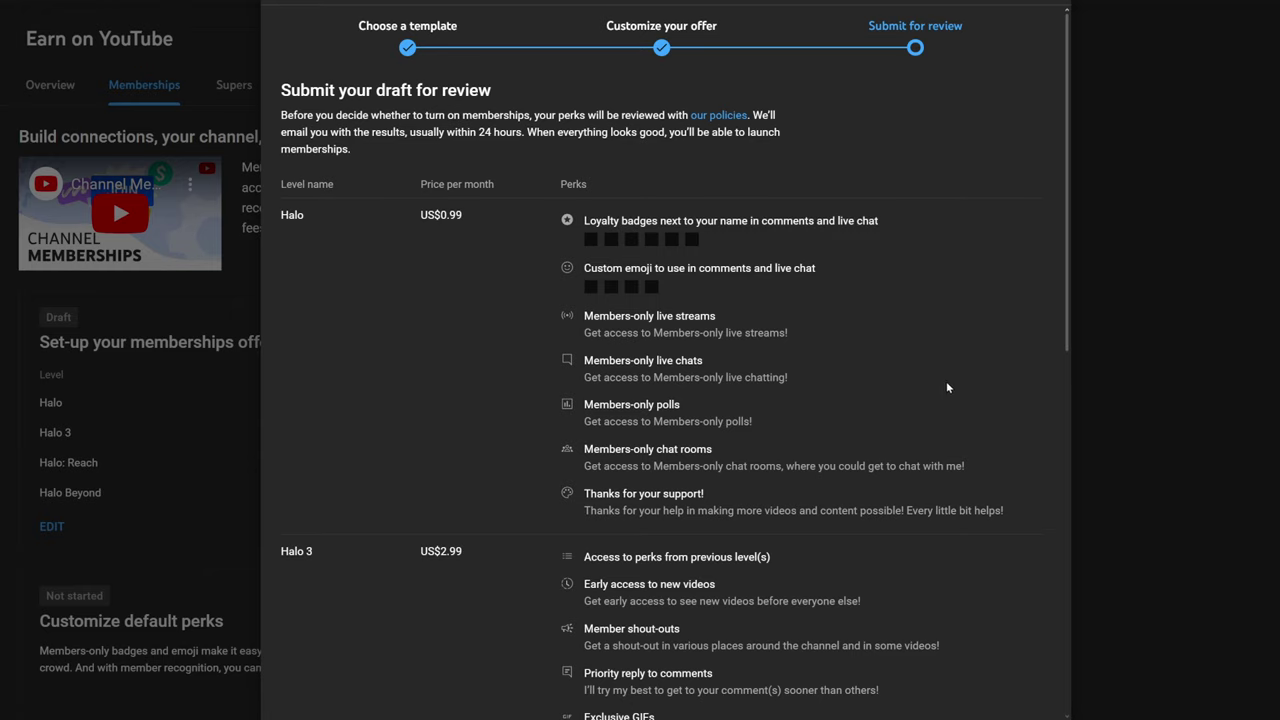
scroll(511, 404, down, 1)
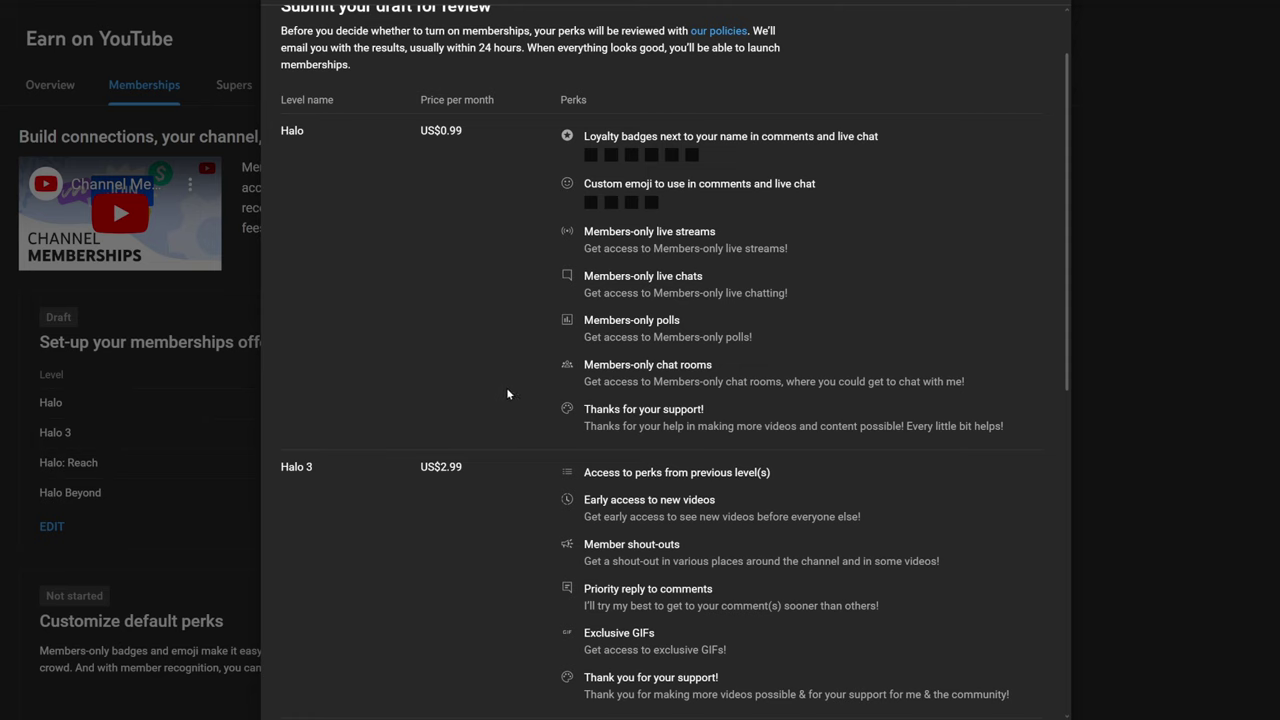
scroll(538, 390, down, 1)
scroll(538, 390, down, 1)
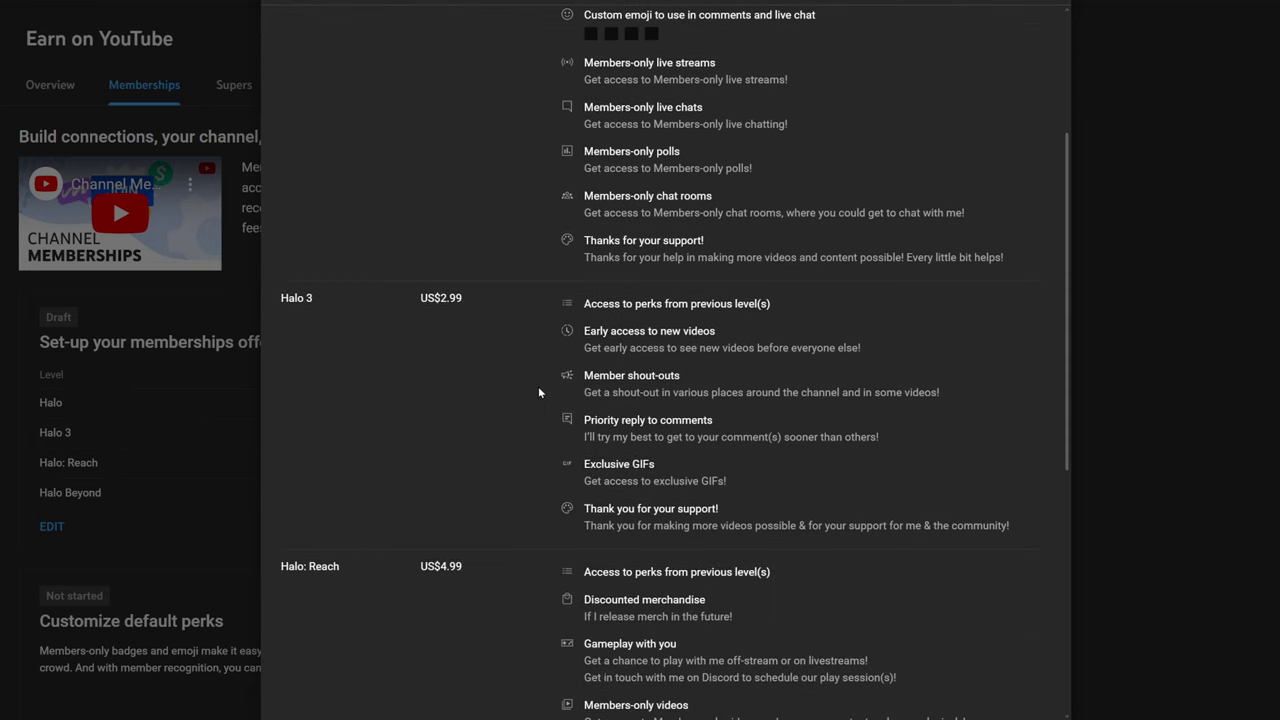
scroll(537, 390, down, 3)
scroll(516, 390, up, 2)
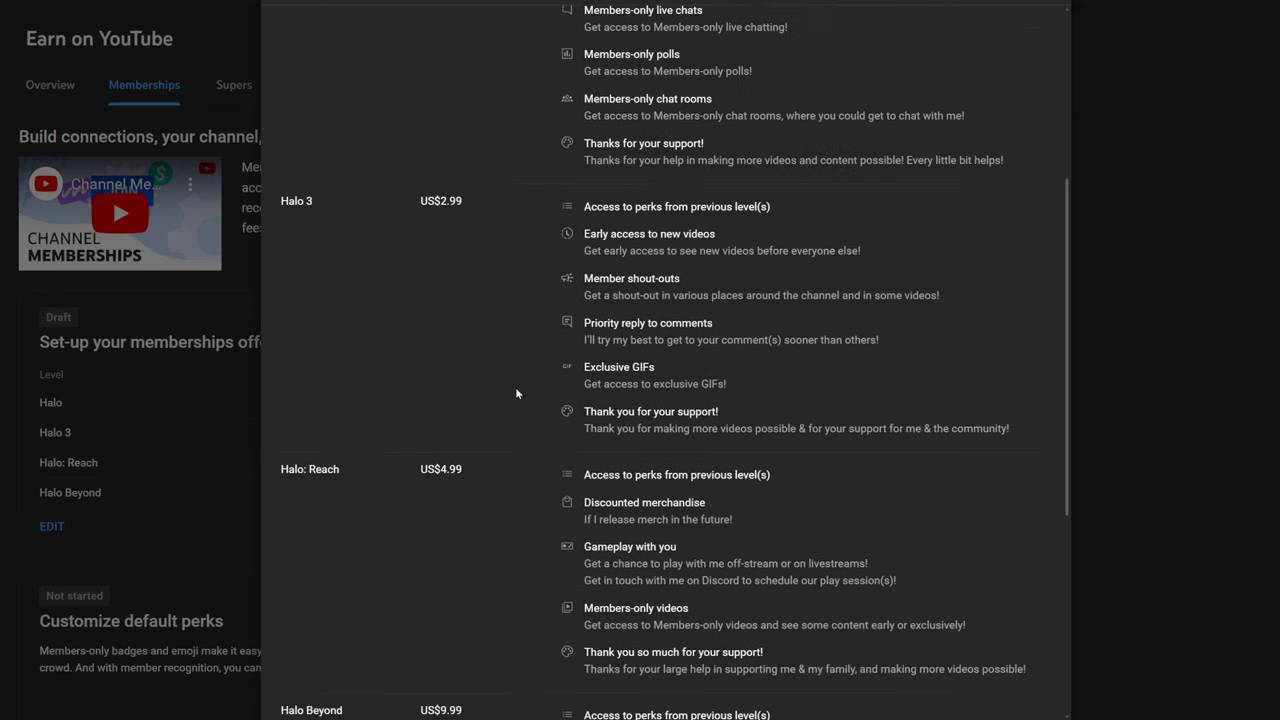
scroll(516, 390, up, 5)
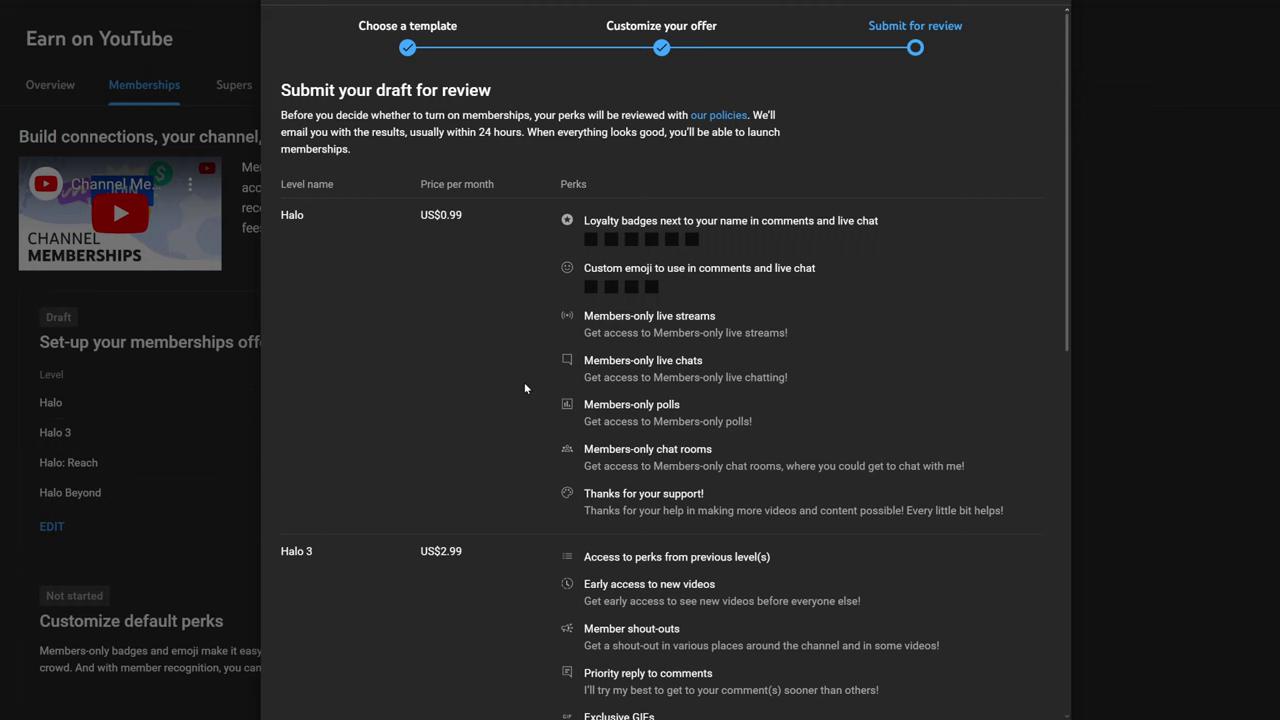
scroll(524, 382, down, 3)
scroll(517, 400, down, 3)
scroll(519, 400, down, 2)
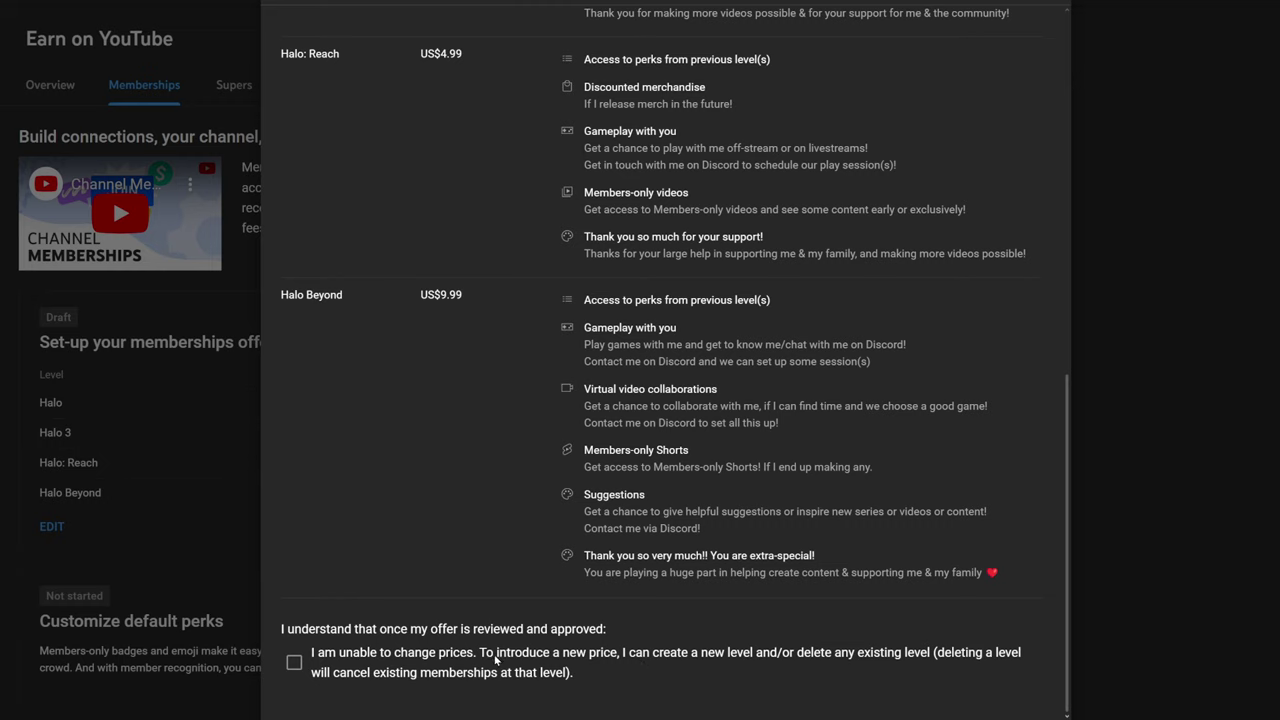
Step: Tick the 'unable to change prices' acknowledgement, review the page, then return to the Halo–Halo Beyond level cards
mouse_move(496, 660)
mouse_down()
mouse_move(940, 648)
mouse_move(1019, 661)
mouse_move(962, 680)
mouse_move(545, 707)
mouse_move(572, 690)
mouse_move(554, 689)
mouse_move(575, 688)
mouse_up()
click(580, 686)
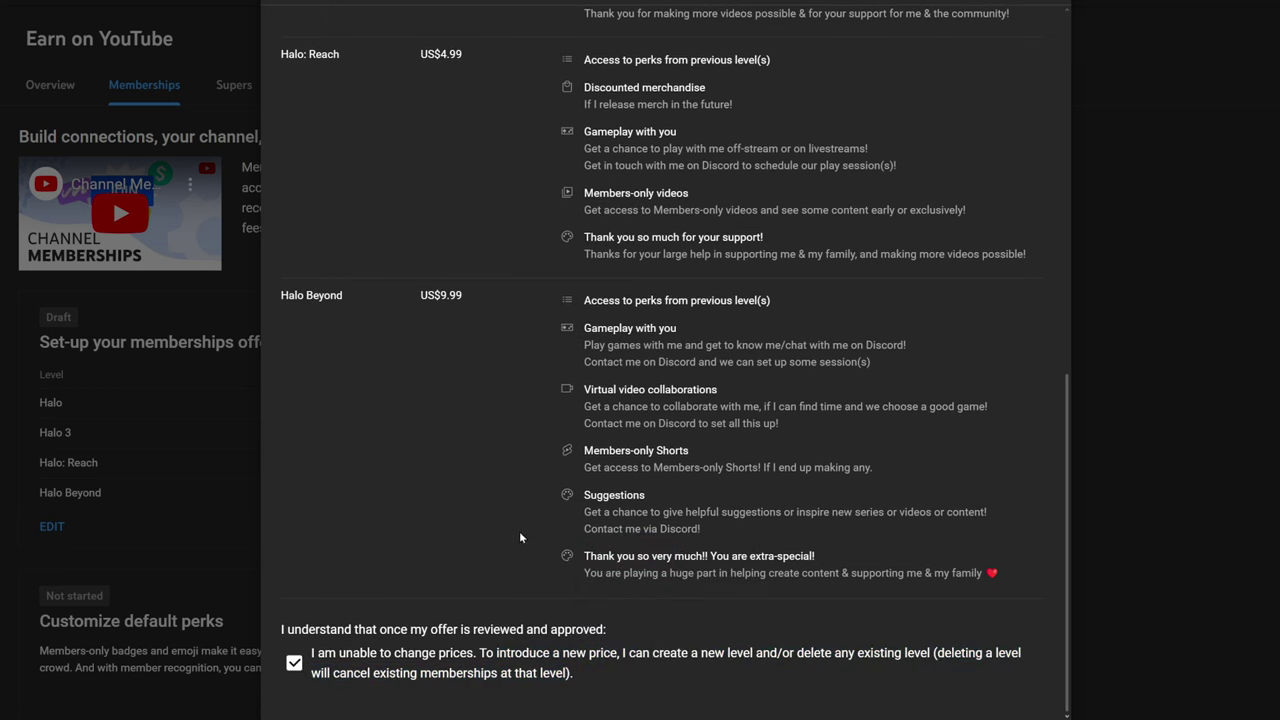
scroll(519, 531, up, 5)
scroll(529, 521, up, 2)
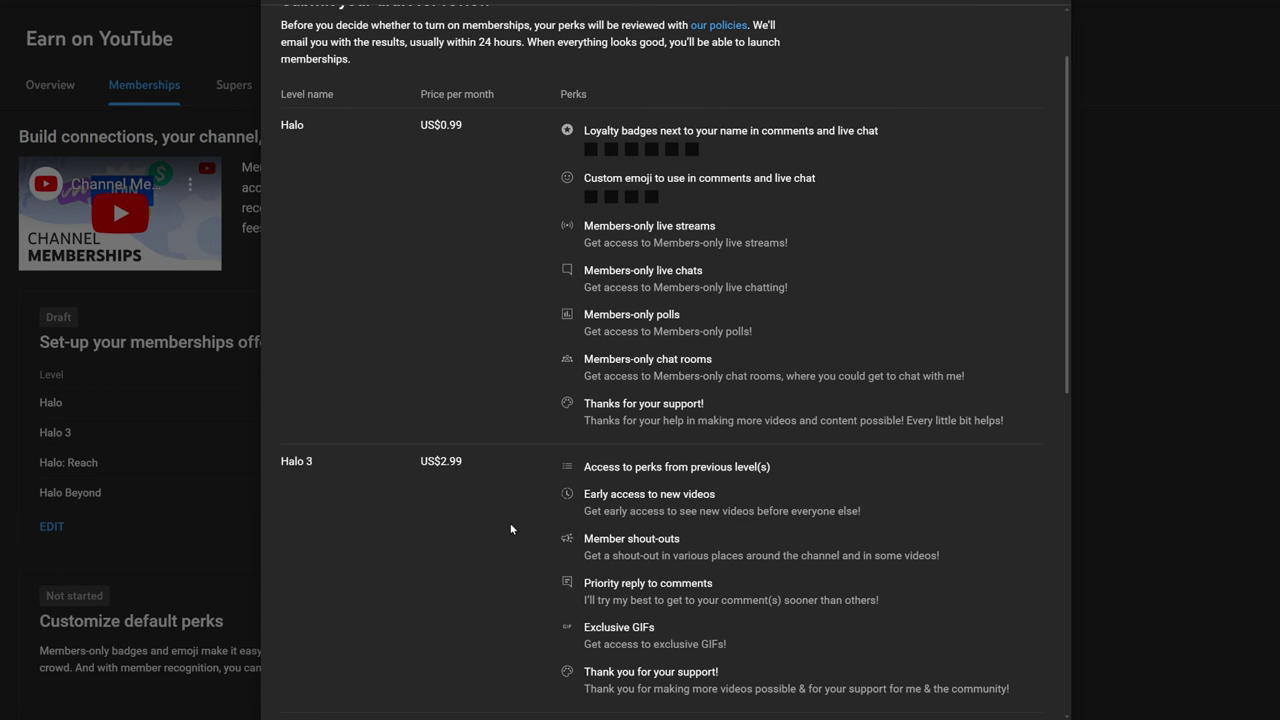
scroll(515, 511, down, 3)
scroll(515, 511, down, 3)
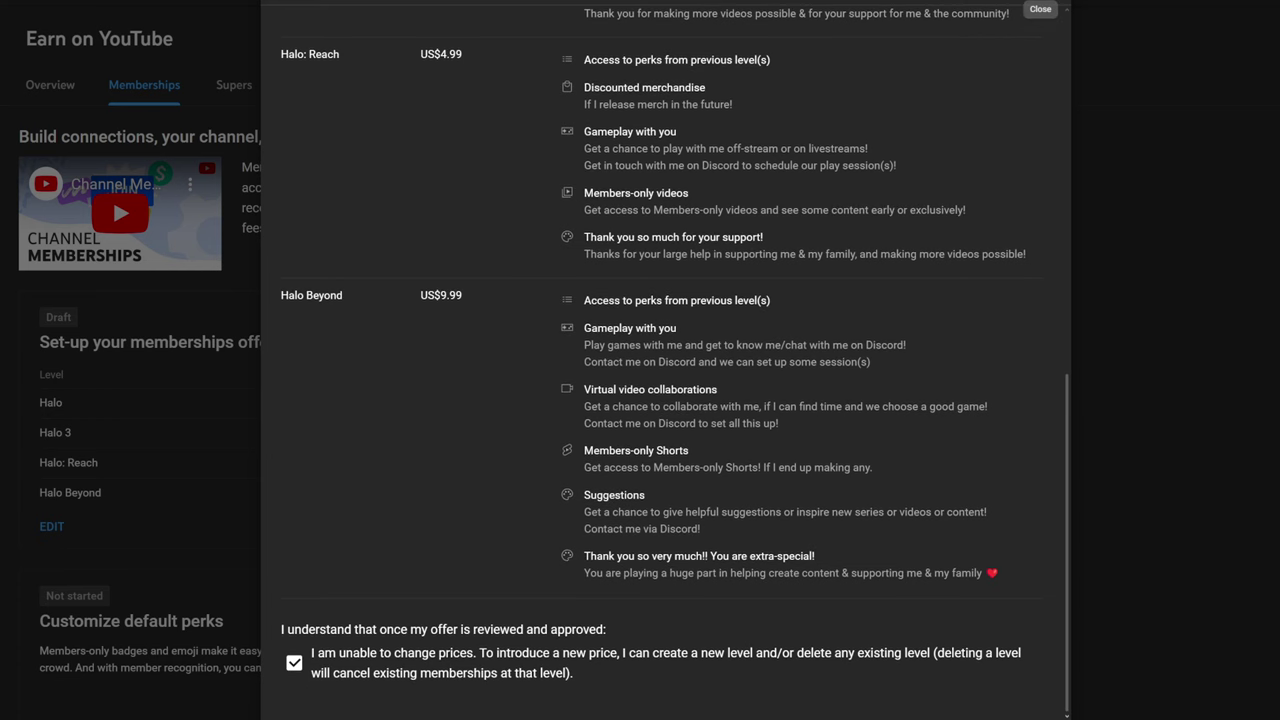
click(1040, 5)
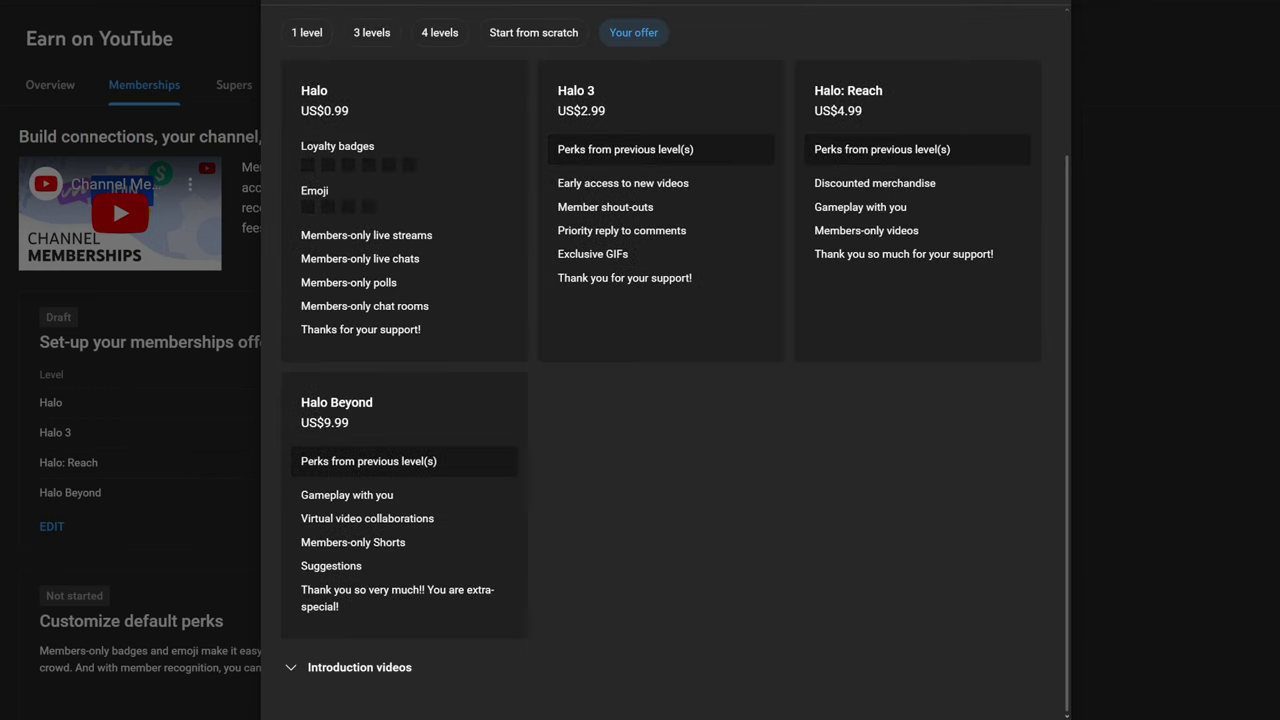
Step: Close the offer dialog and scroll Memberships to the levels through Halo Beyond US$9.99 and setup tasks
key(Escape)
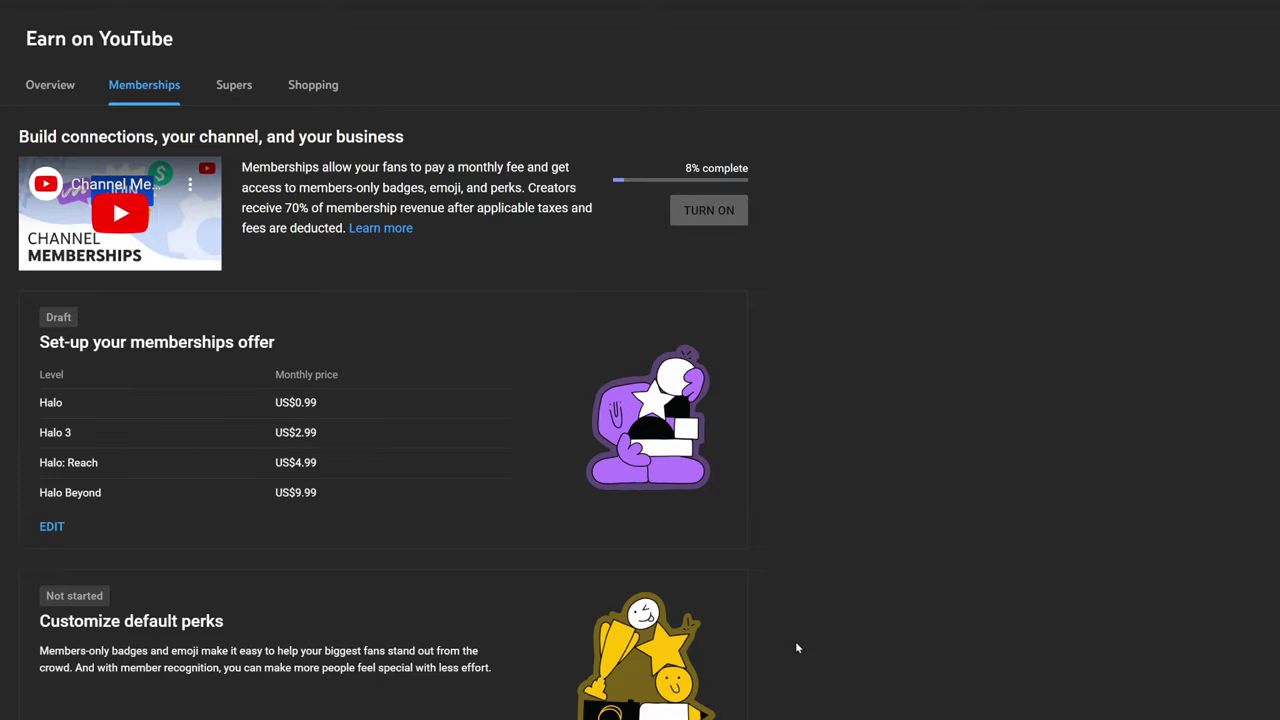
scroll(810, 555, down, 3)
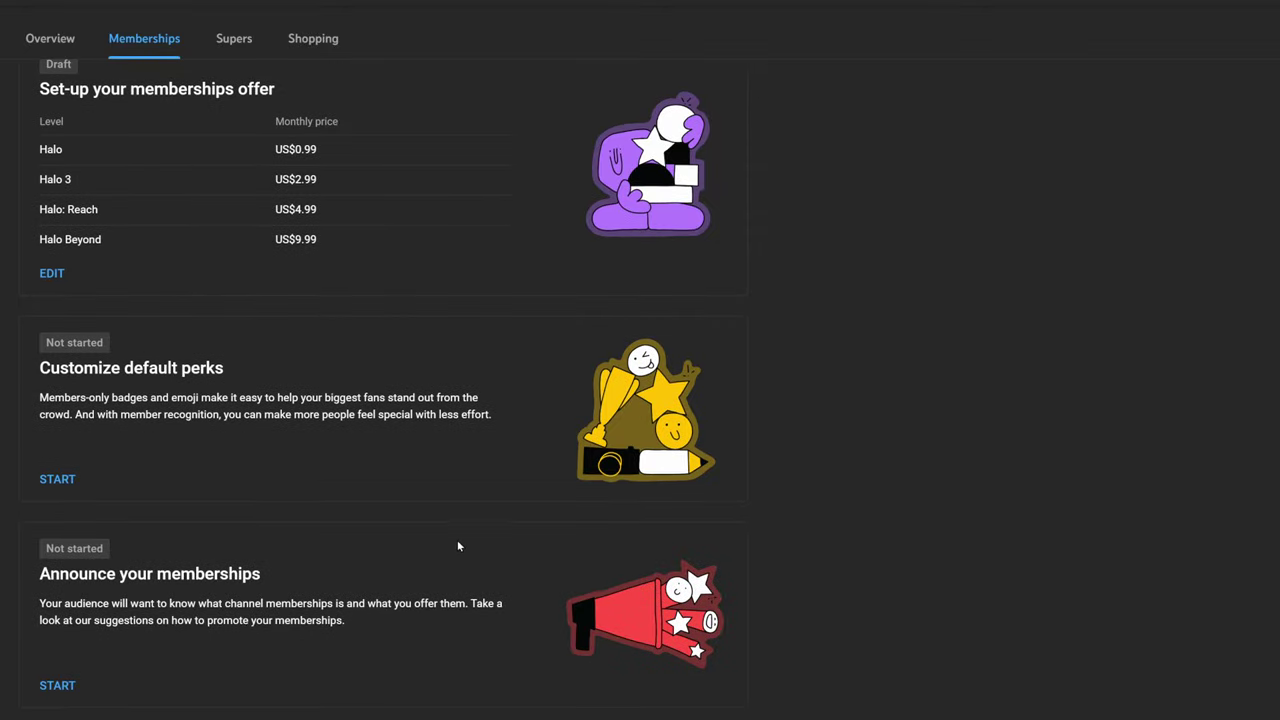
scroll(451, 473, down, 2)
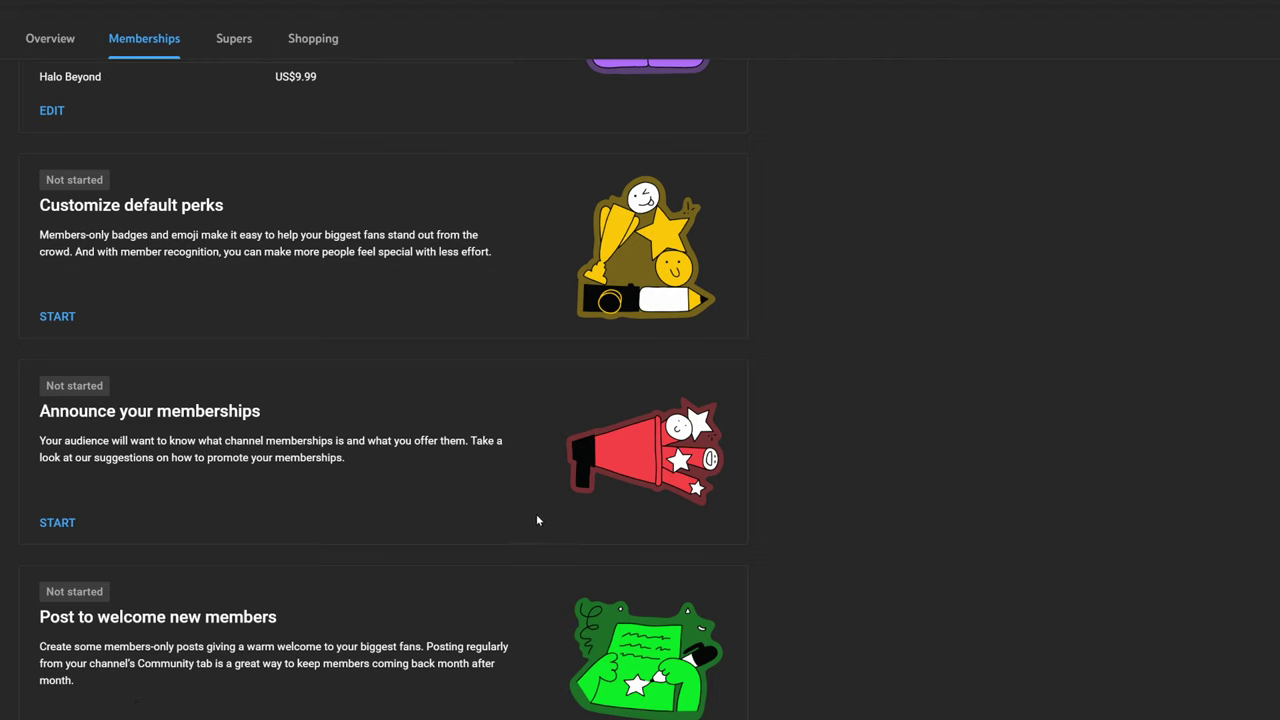
scroll(549, 490, up, 1)
scroll(549, 490, up, 3)
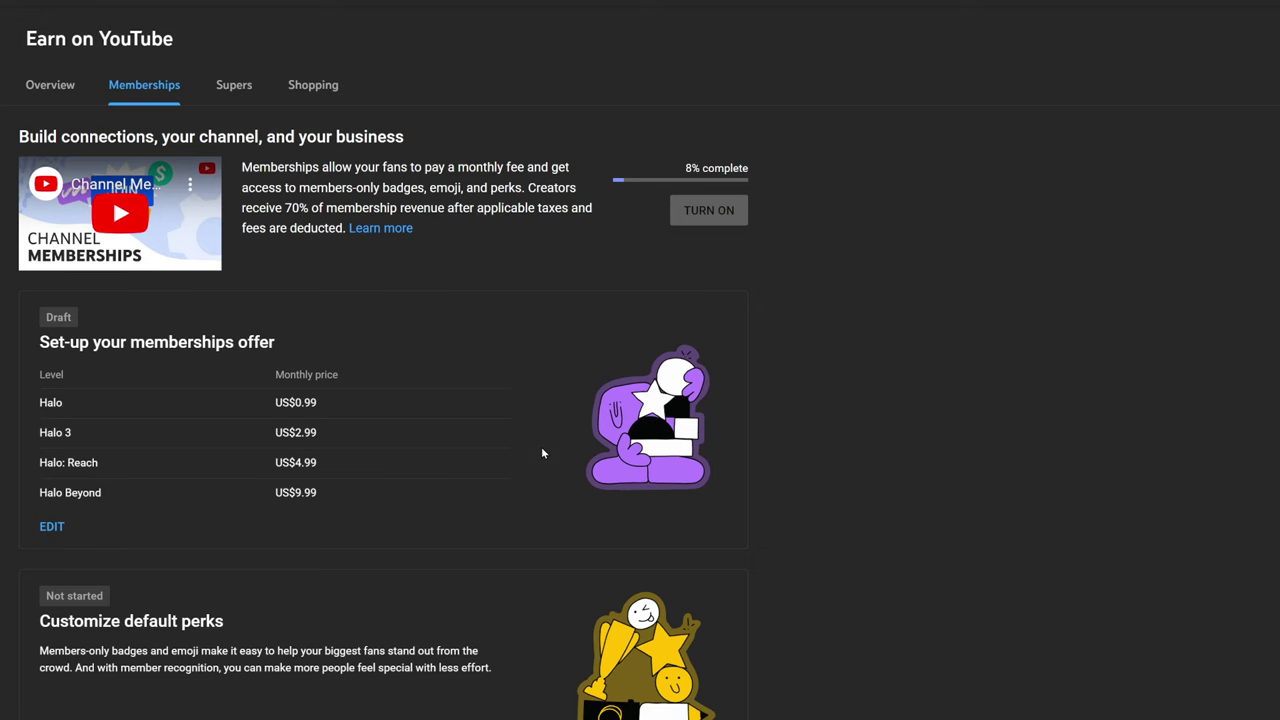
scroll(541, 446, down, 1)
scroll(539, 448, down, 1)
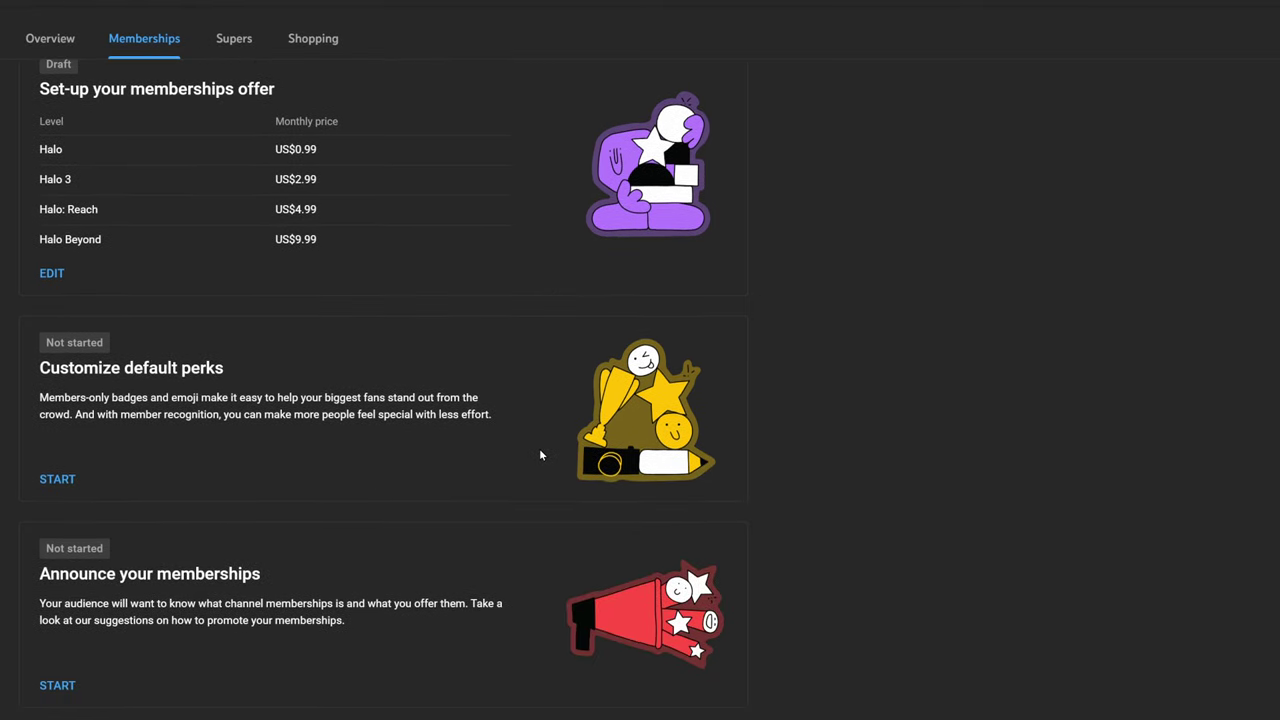
scroll(538, 447, up, 2)
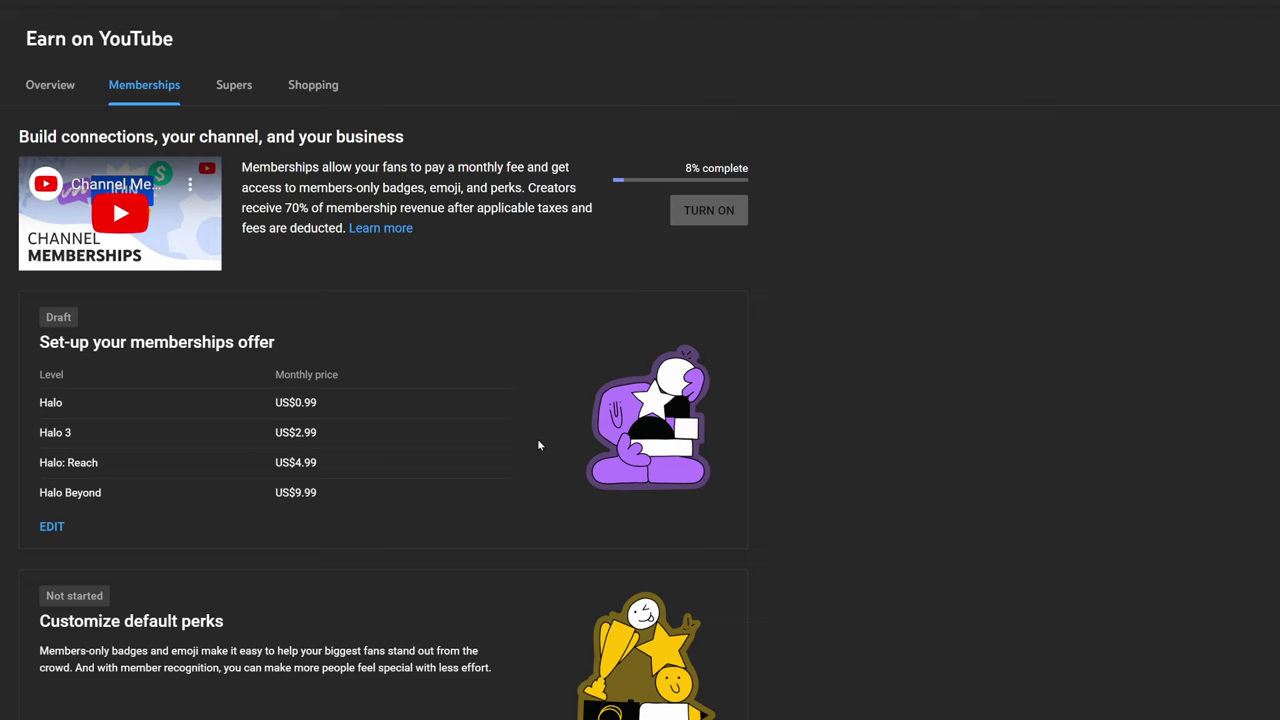